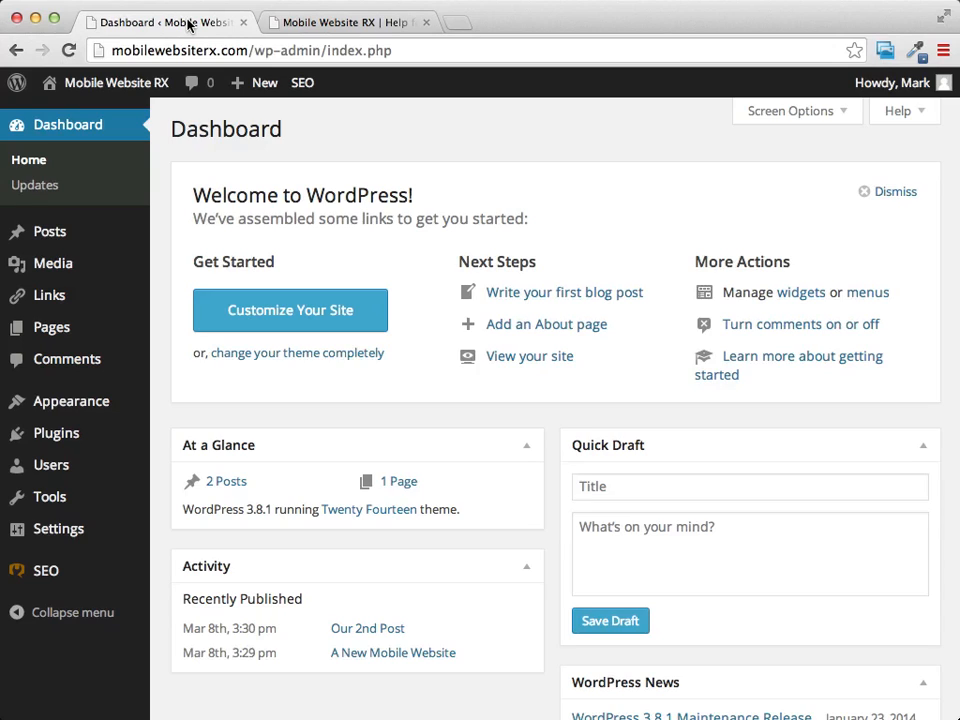
Check the live site's navigation bar and start a new page in the WordPress admin
left_click(320, 22)
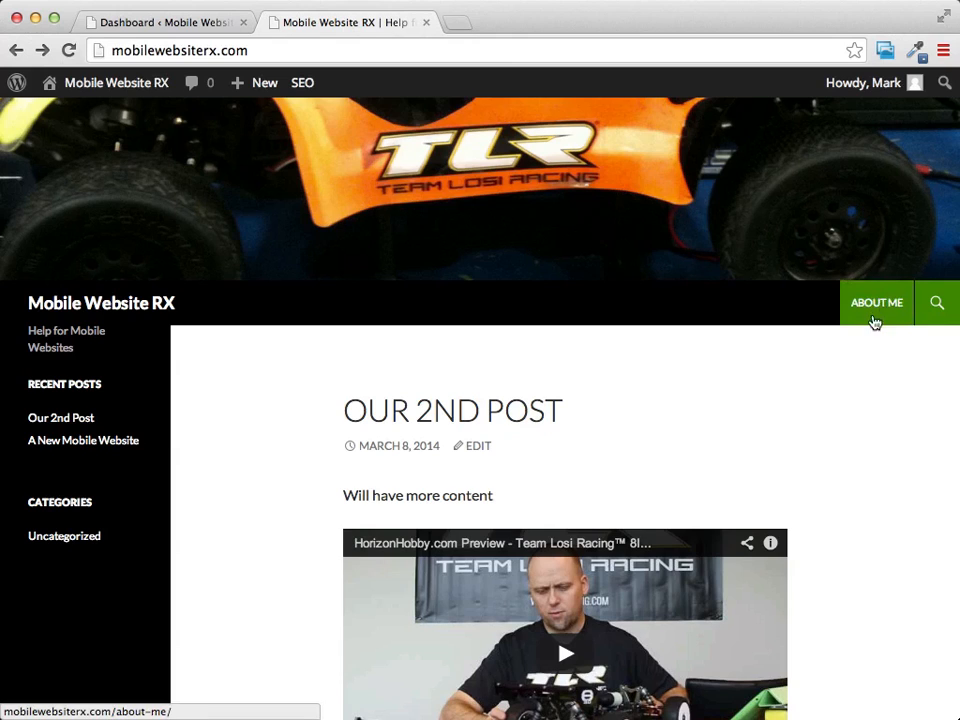
left_click(187, 24)
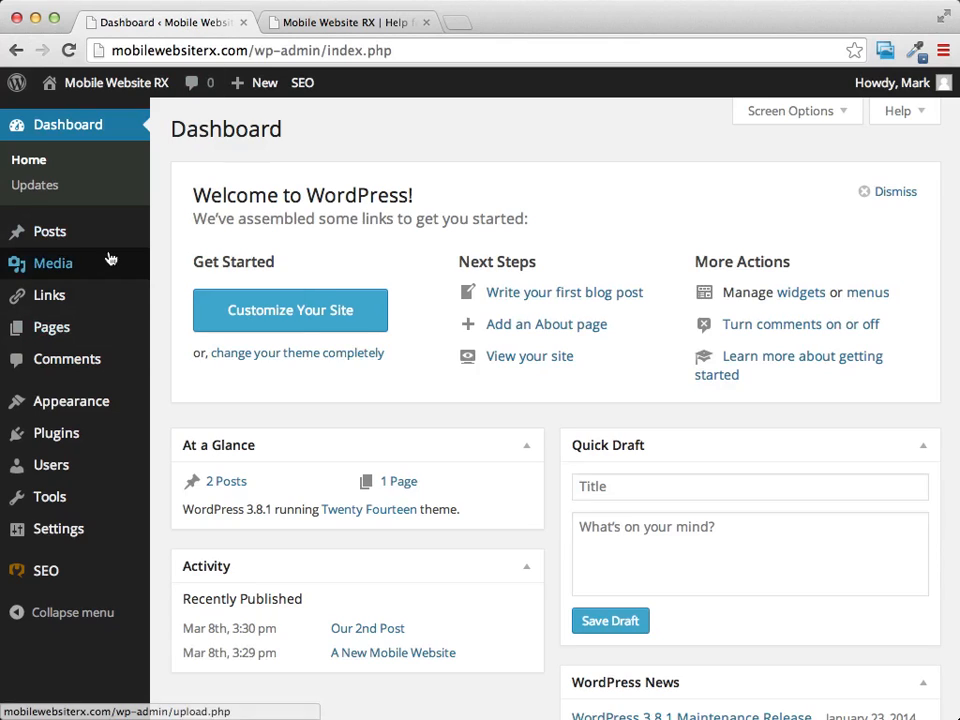
mouse_move(32, 336)
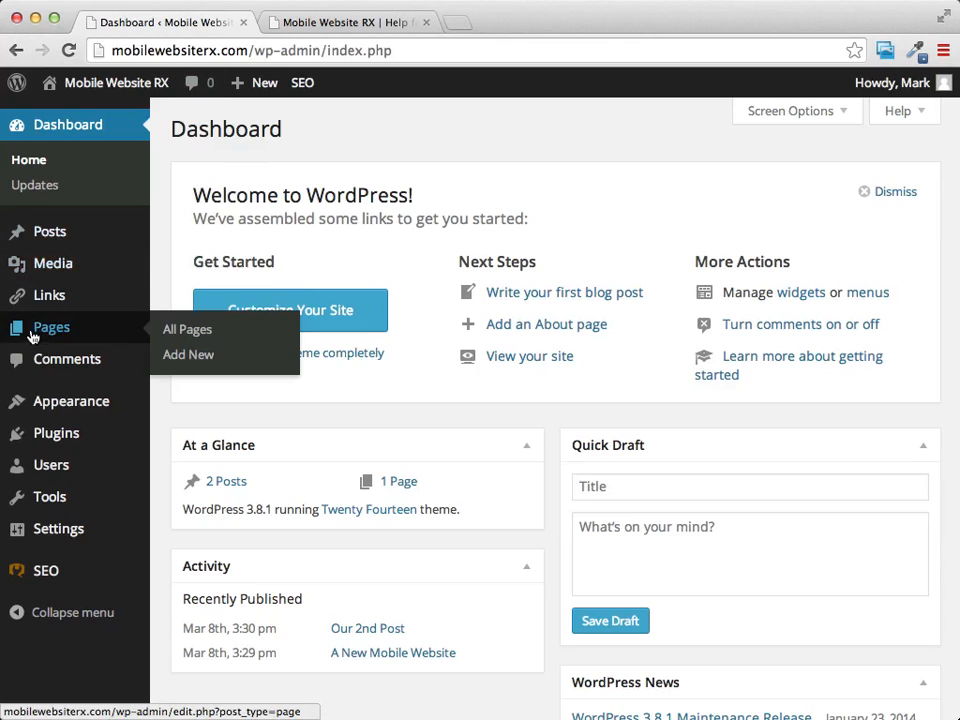
left_click(189, 362)
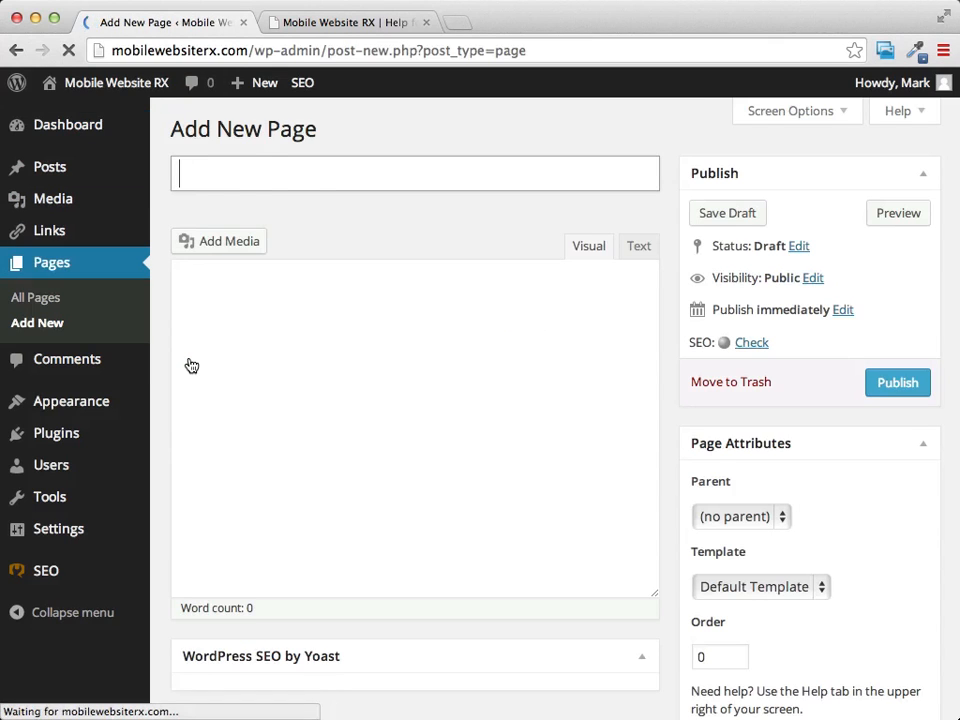
Title the page "Another New Page", enter the body text "Just a page", and publish it
left_click(217, 176)
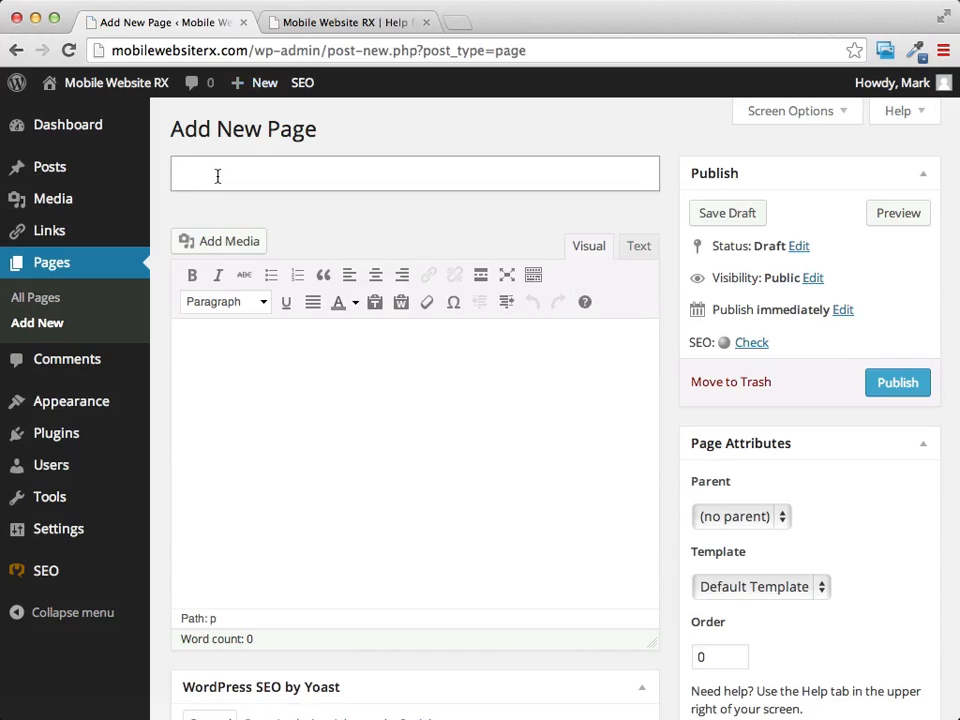
type("Another New Page")
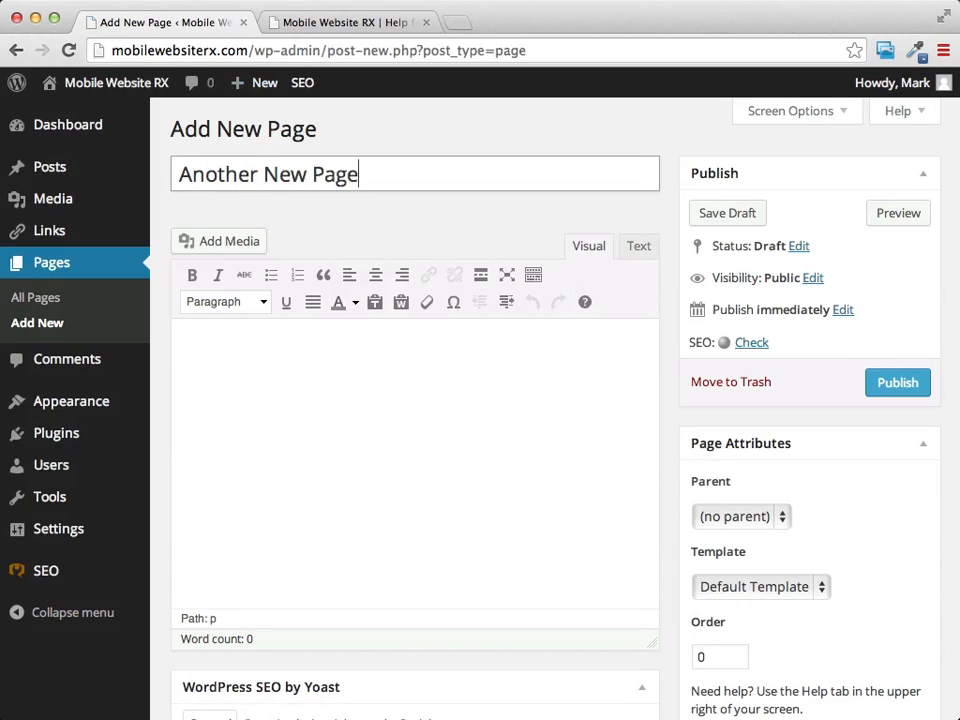
left_click(264, 386)
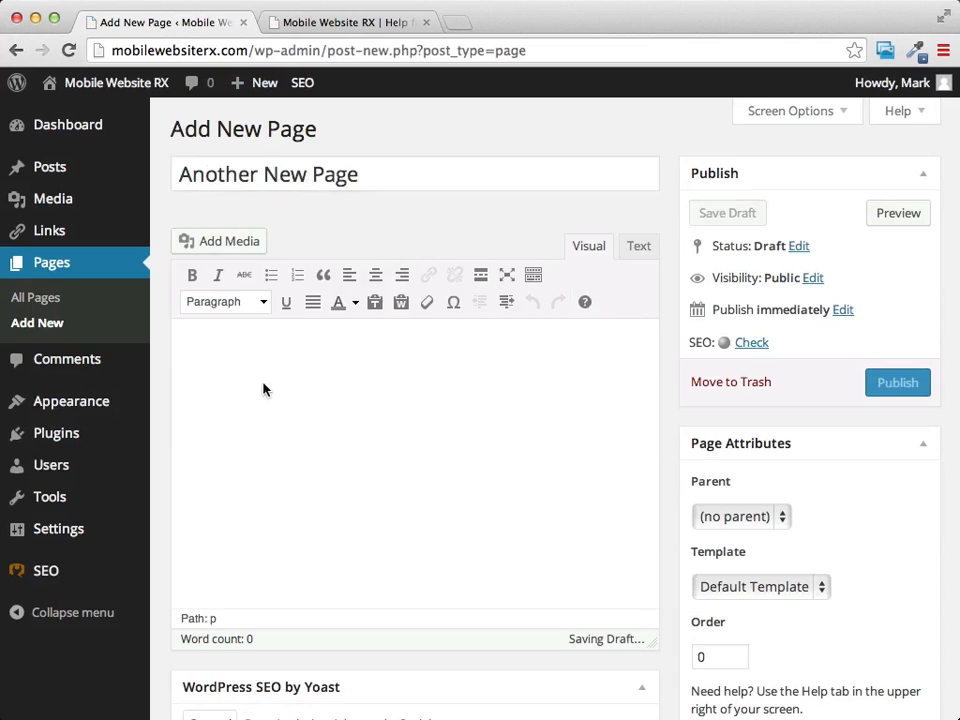
type("Just a page")
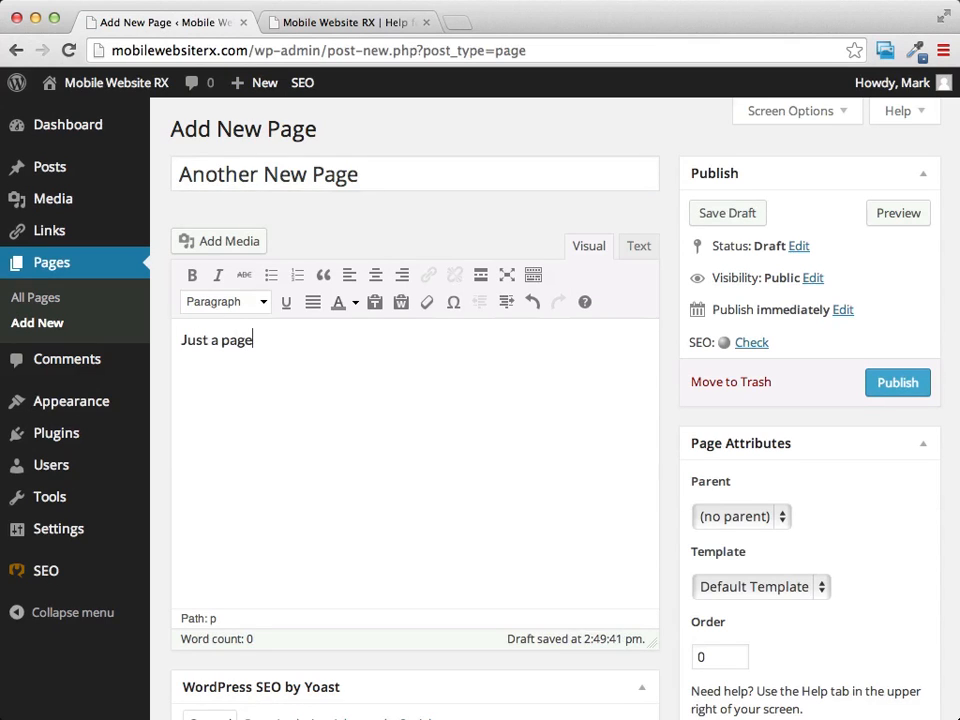
left_click(900, 385)
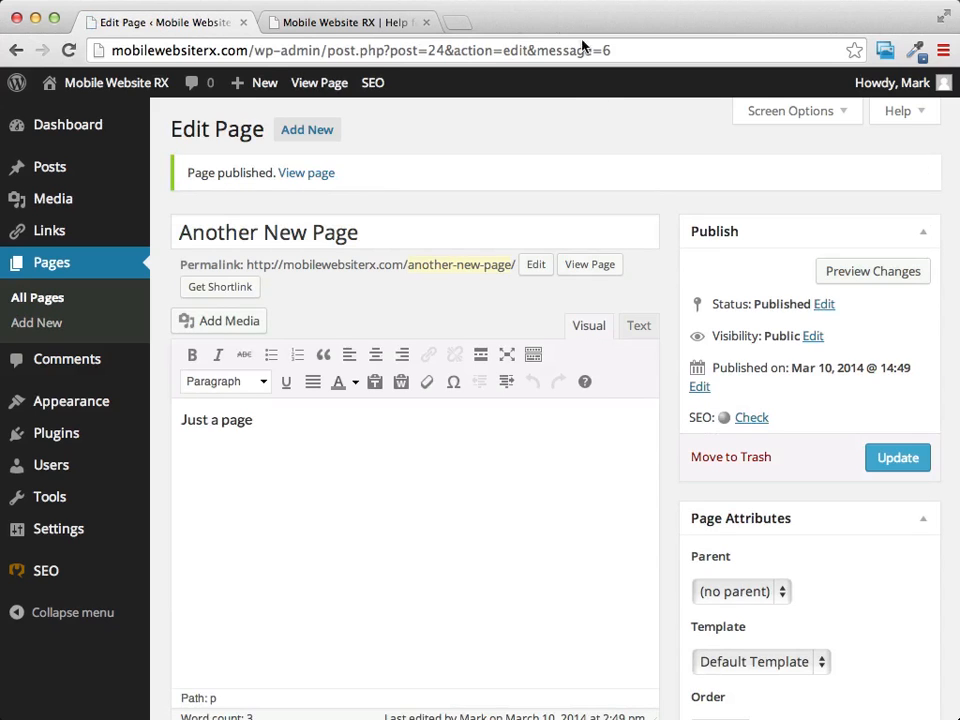
Refresh the live site to check its navigation bar for the new page, and return to the admin
left_click(373, 24)
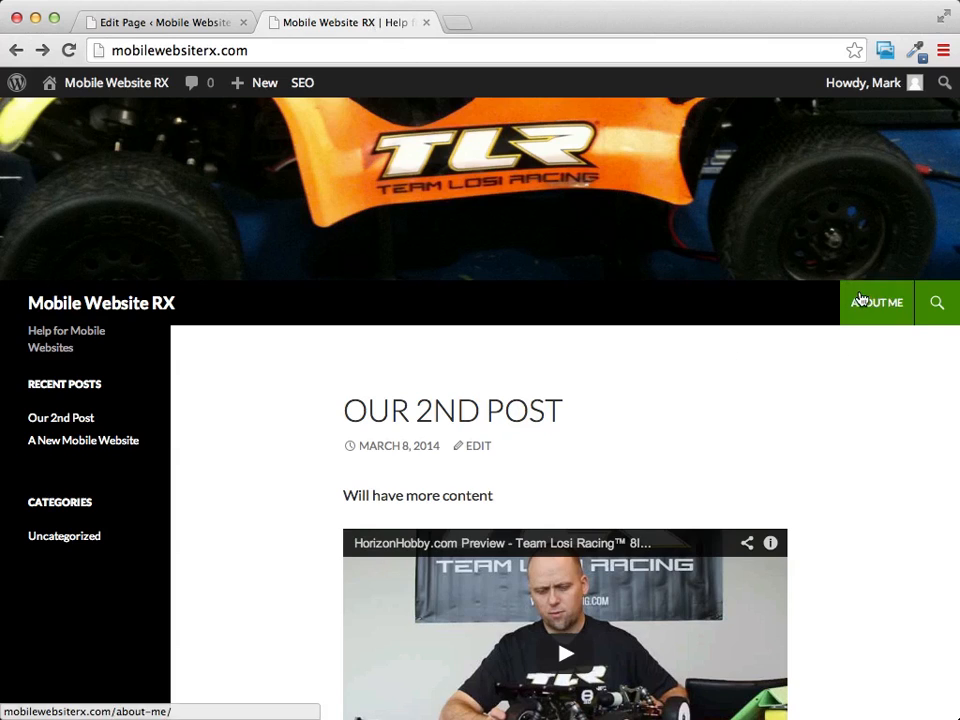
left_click(68, 52)
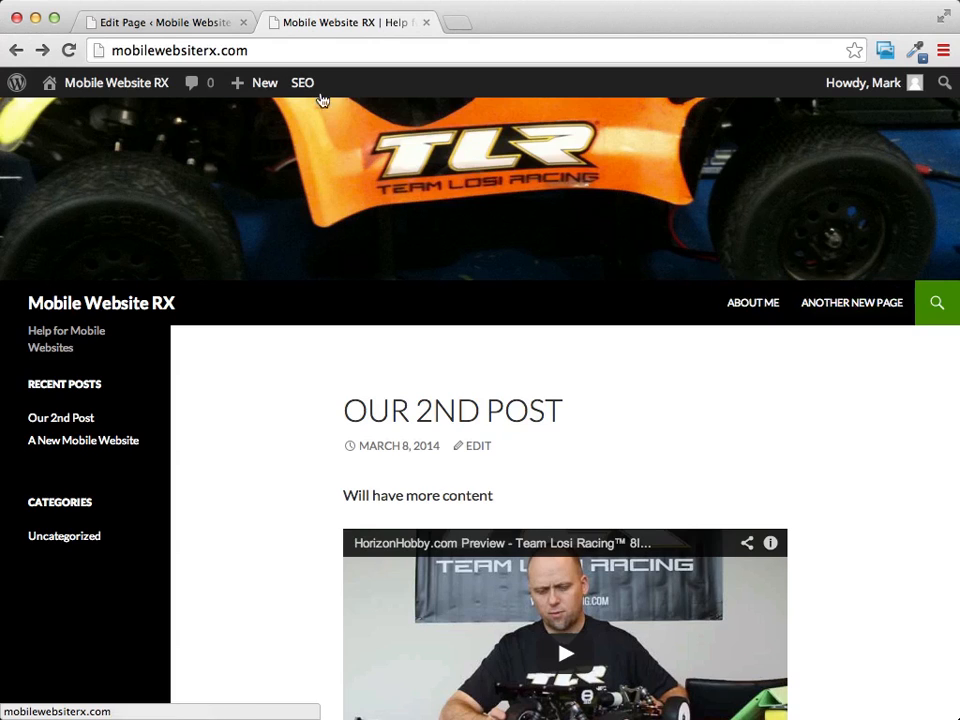
left_click(145, 23)
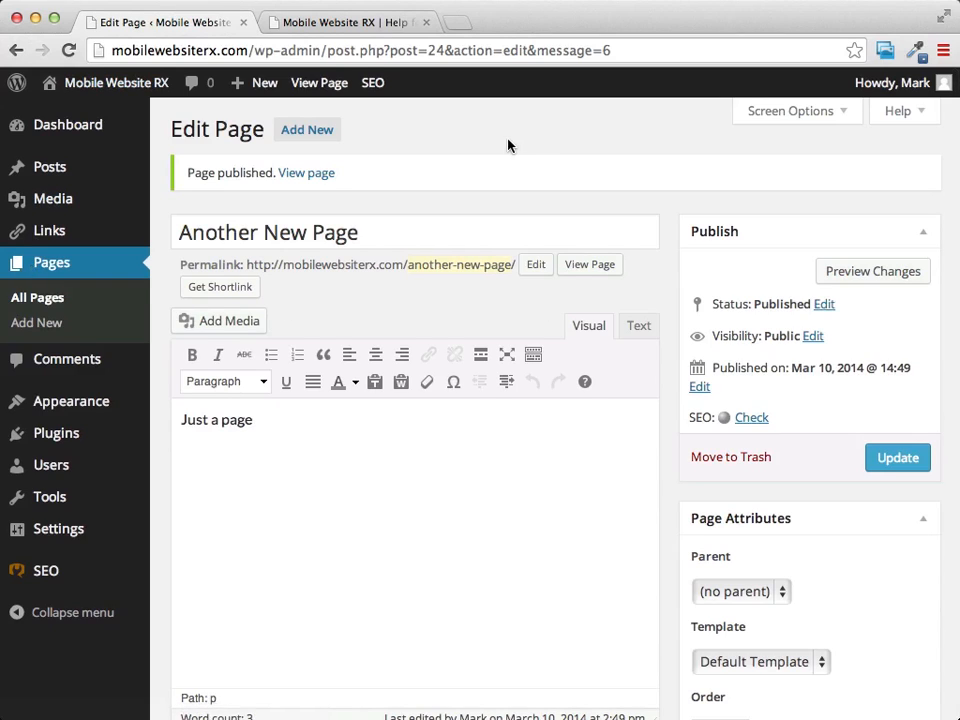
Create a navigation menu named "Test Menu" and select the Top primary menu theme location for it
mouse_move(35, 478)
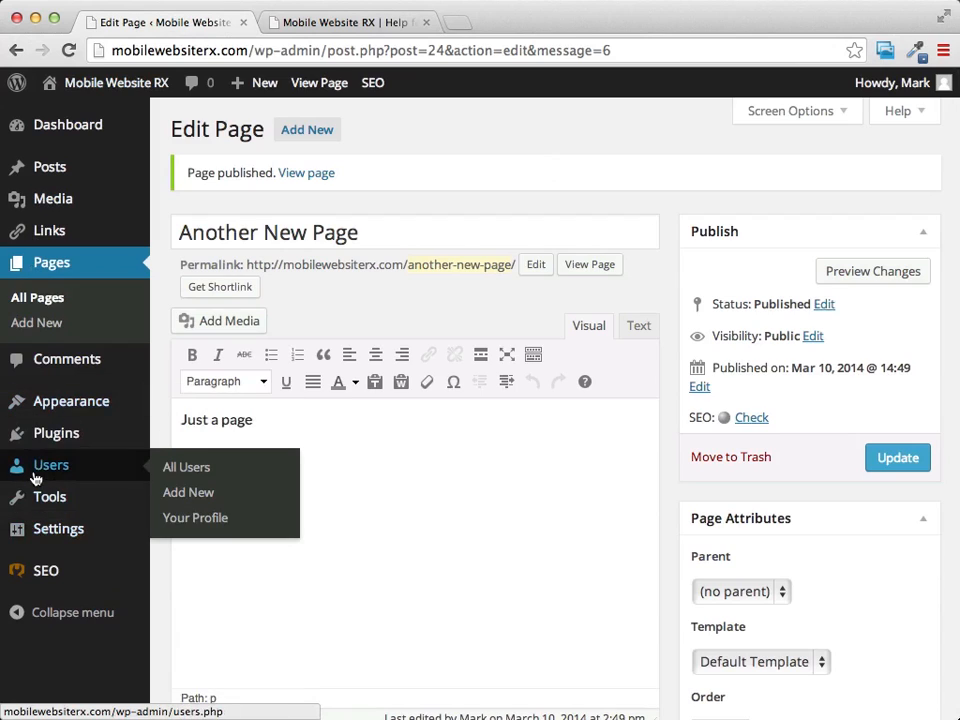
mouse_move(80, 400)
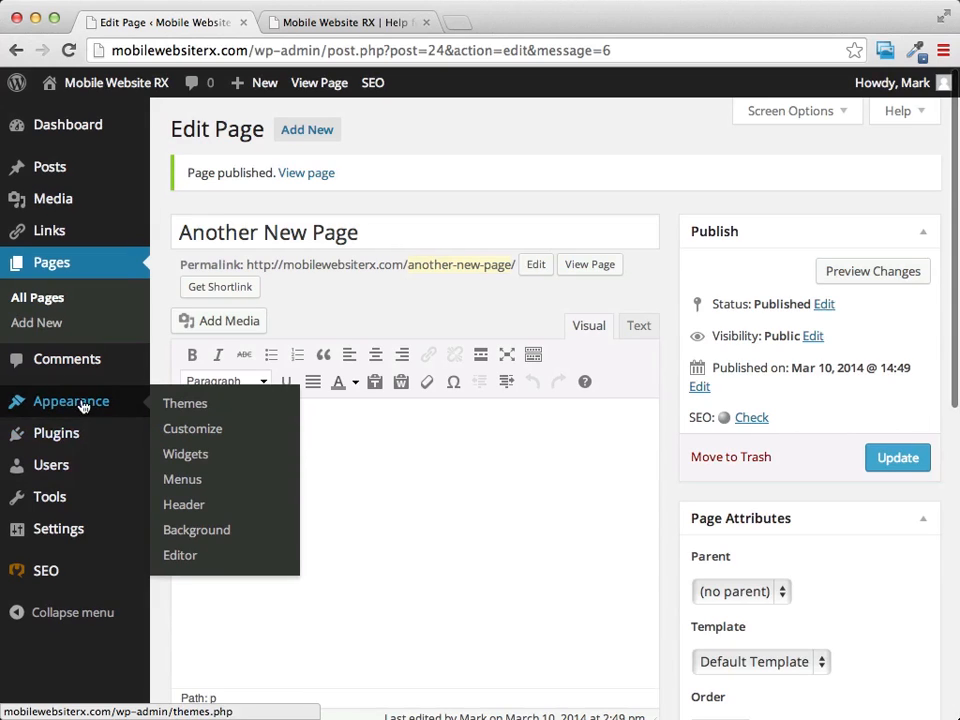
left_click(182, 480)
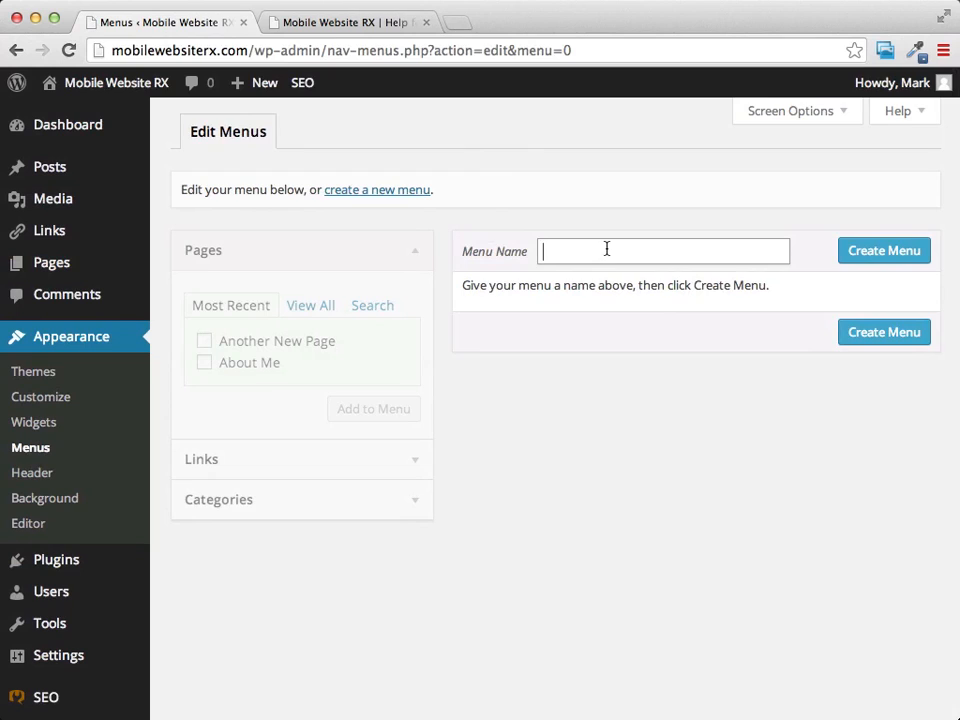
type("Test Menu")
left_click(884, 255)
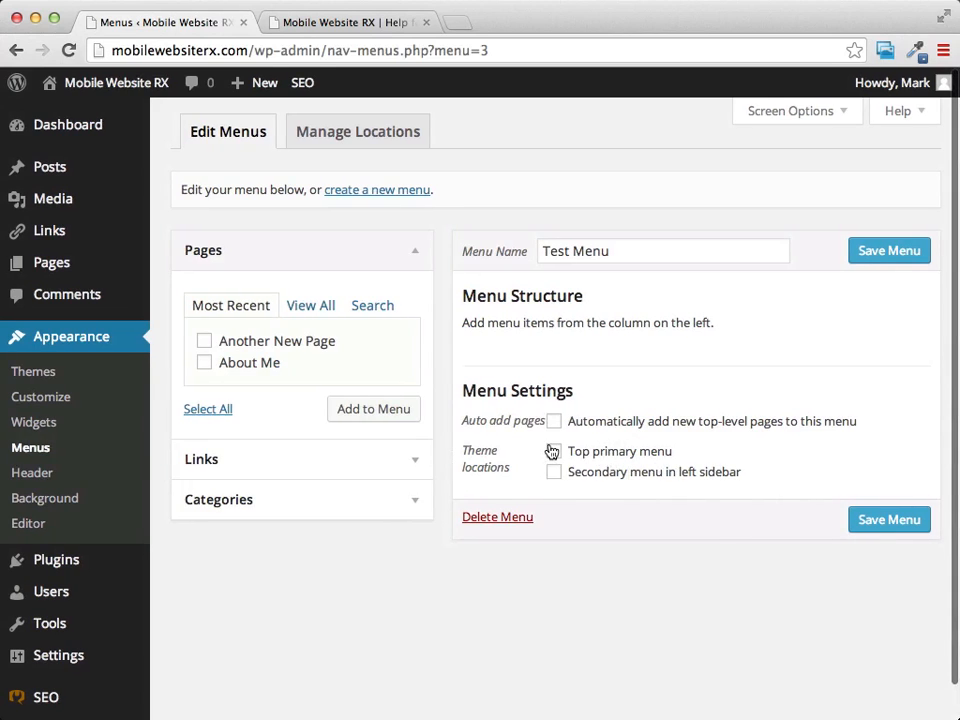
left_click(555, 452)
Add the About Me and Another New Page pages to Test Menu with About Me first, and save the menu
scroll(791, 381, "down", 1)
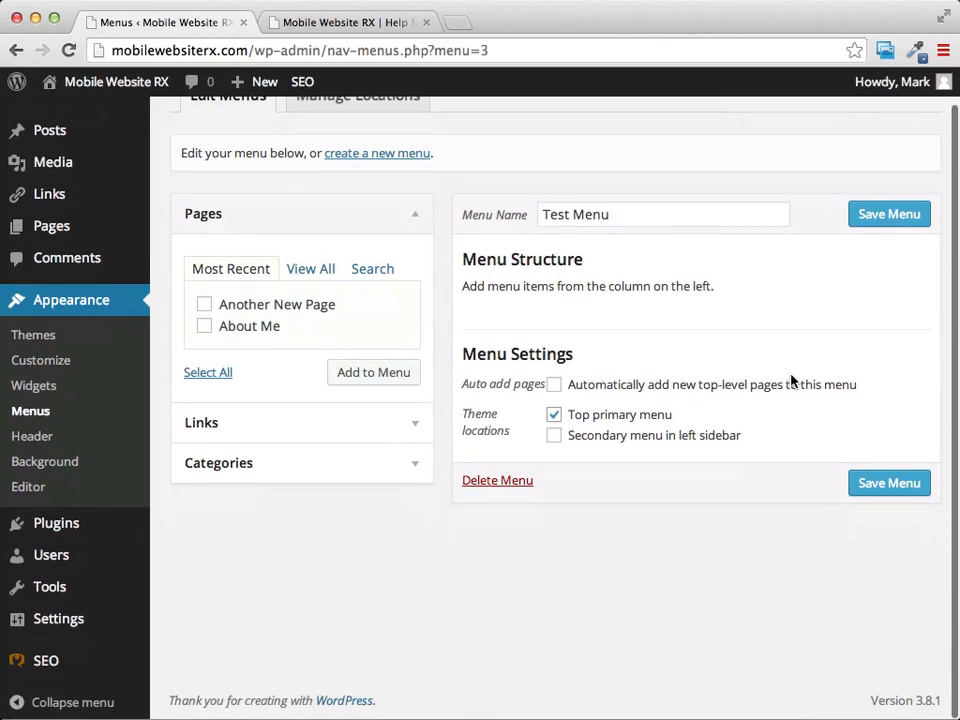
left_click(204, 327)
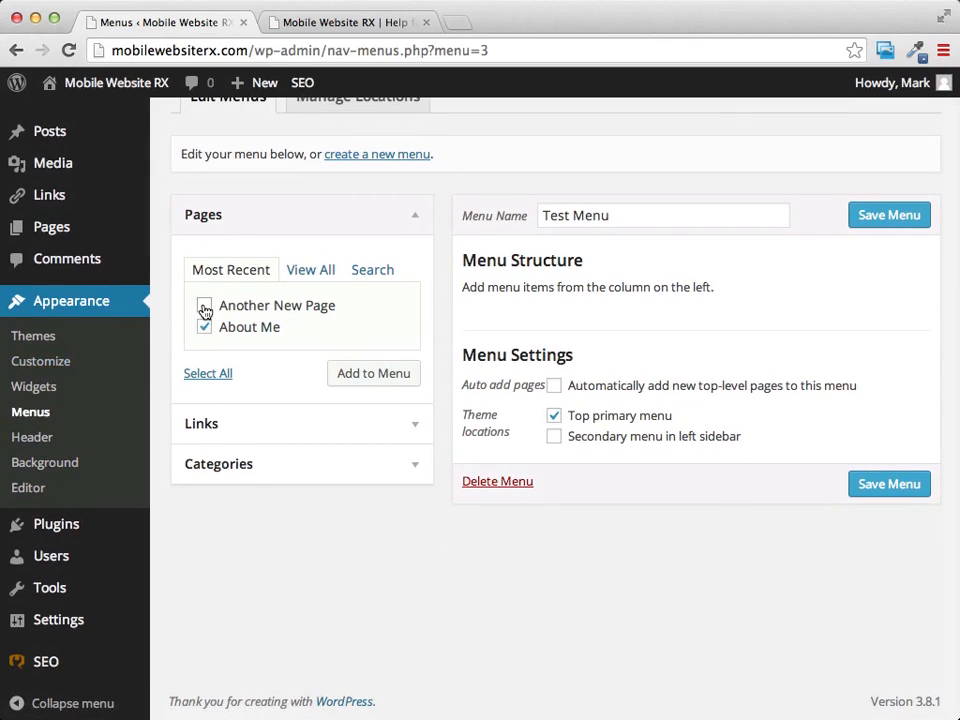
left_click(205, 308)
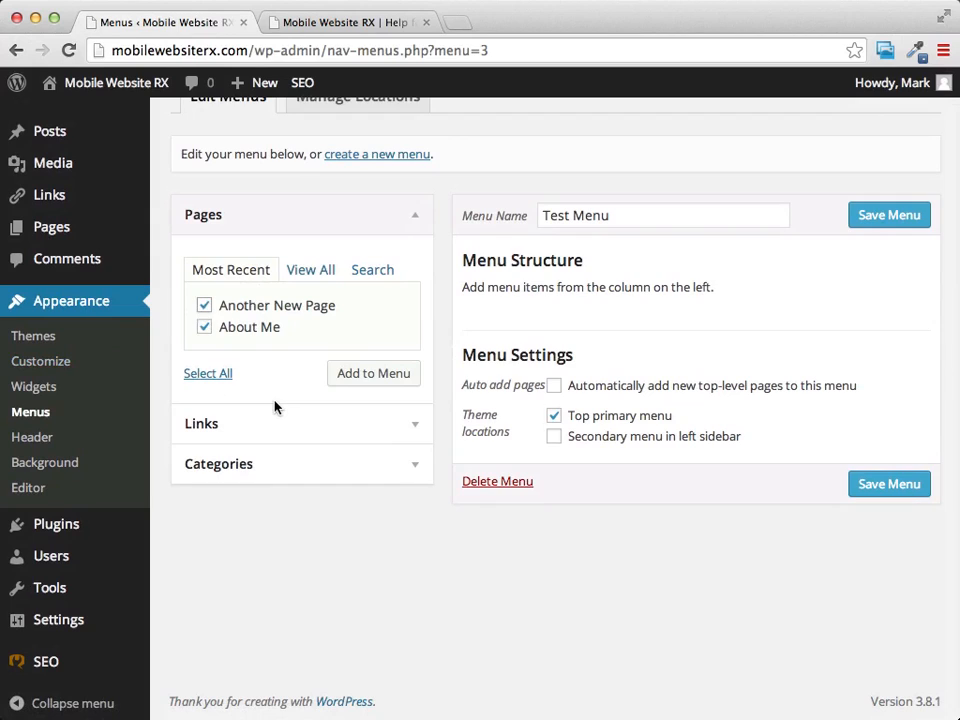
left_click(385, 378)
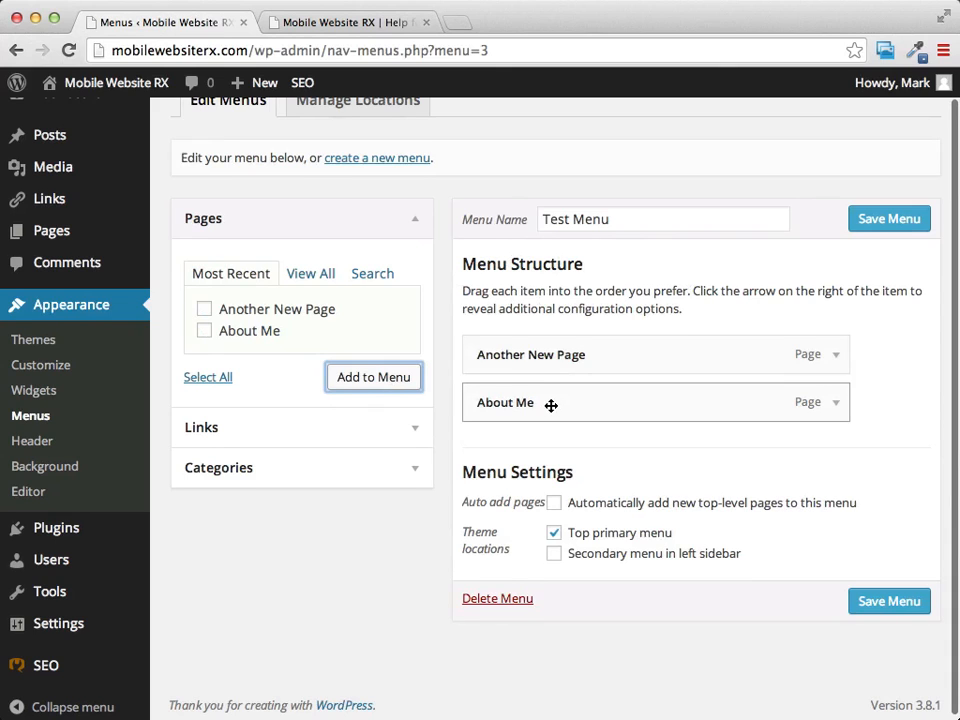
left_click_drag(551, 405, 552, 345)
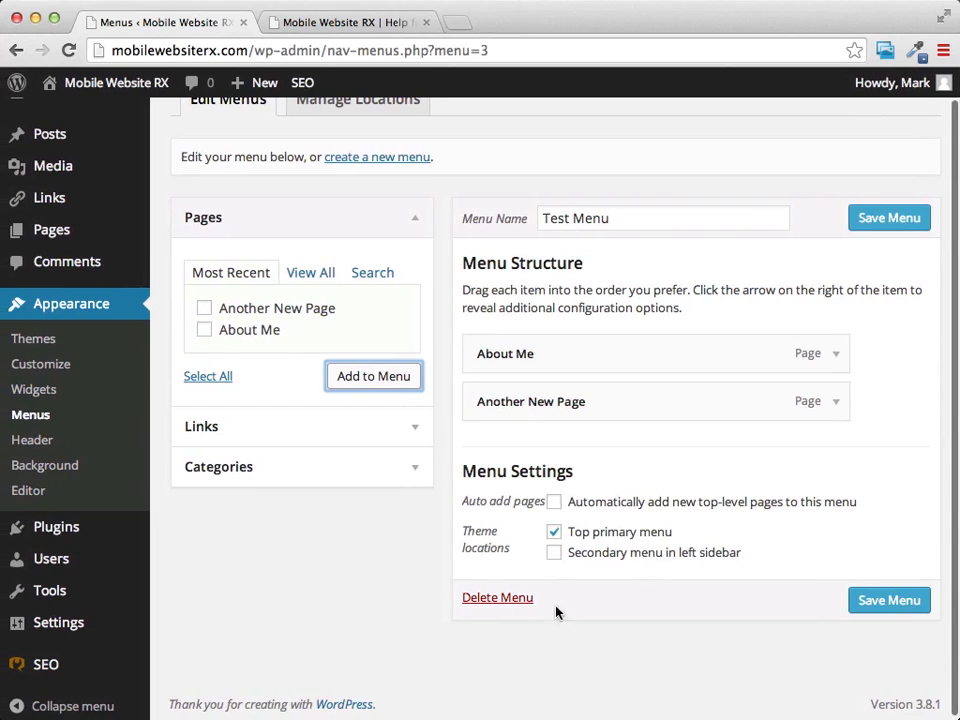
left_click(890, 605)
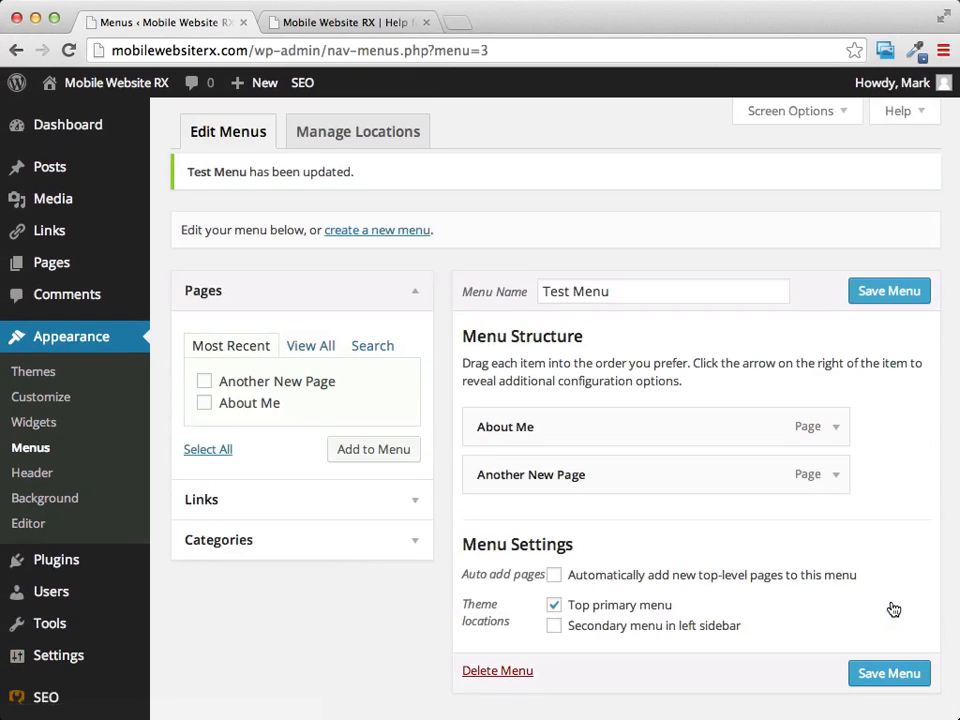
Refresh the live site to check the order of the navigation links, and return to the menu editor
left_click(338, 22)
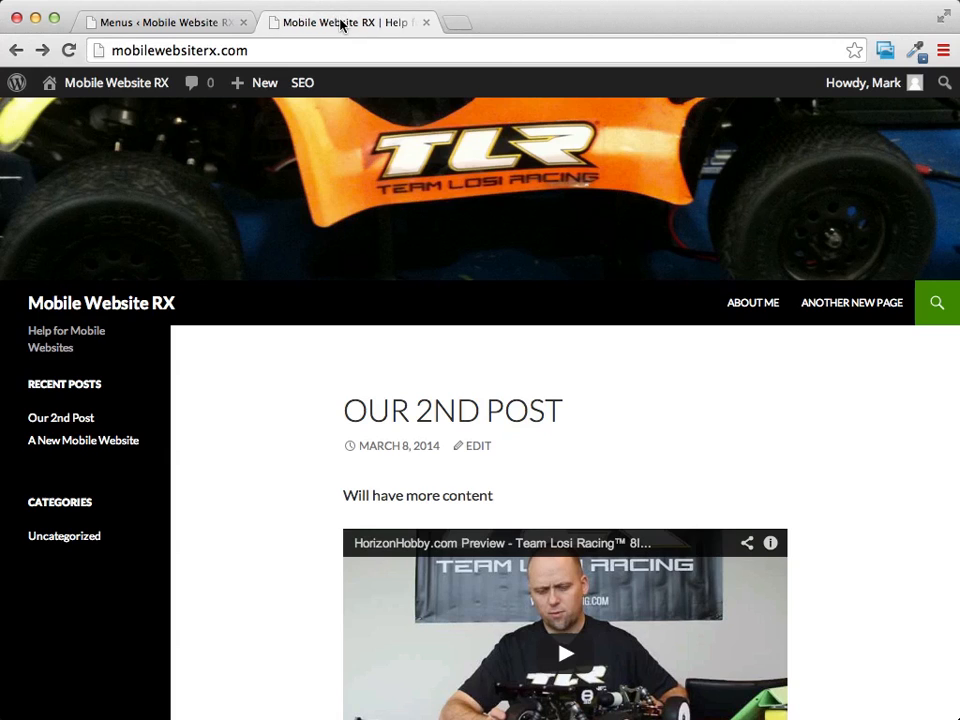
left_click(68, 50)
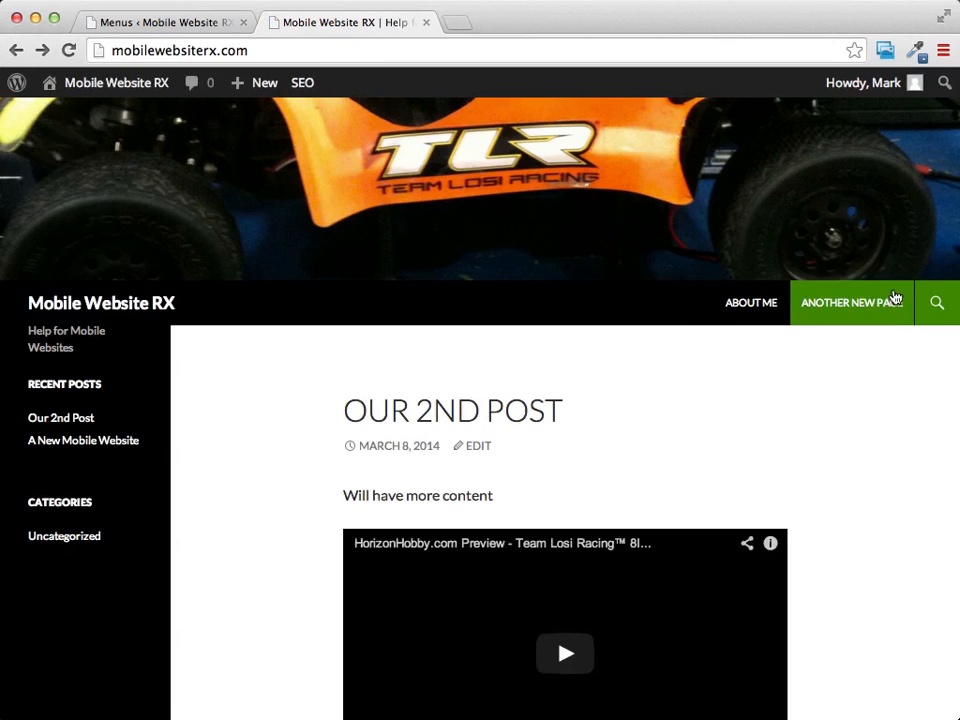
left_click(166, 22)
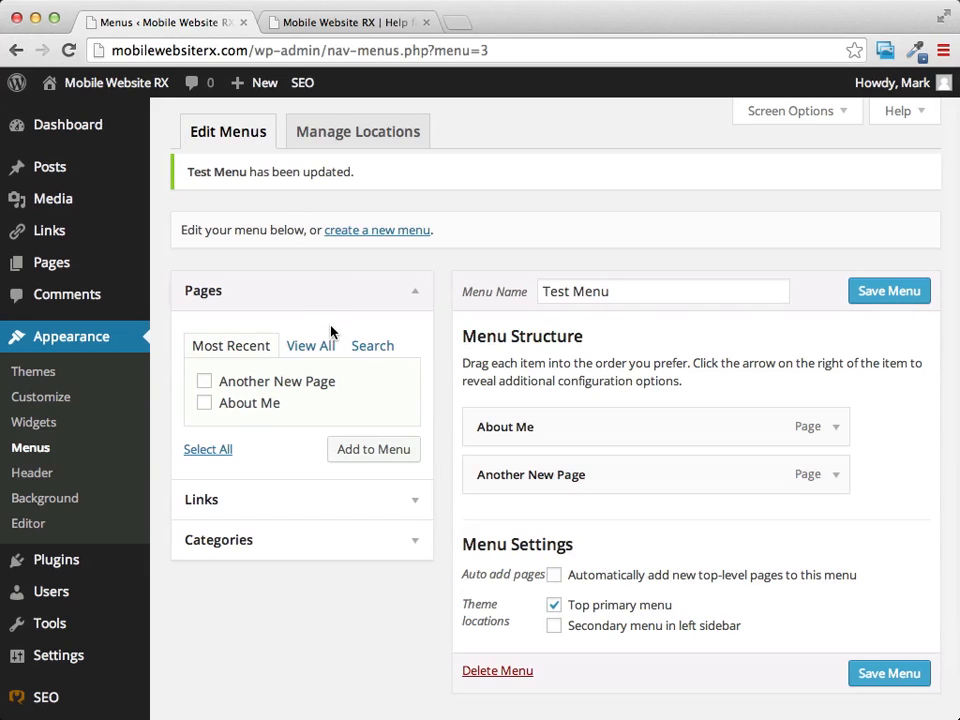
left_click(417, 506)
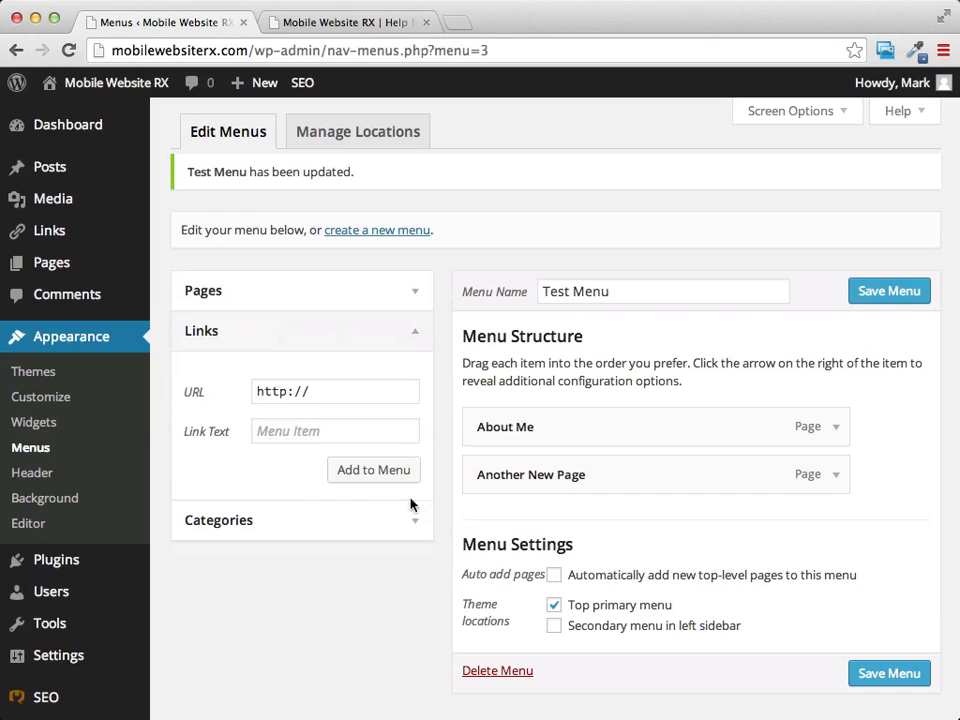
left_click(349, 389)
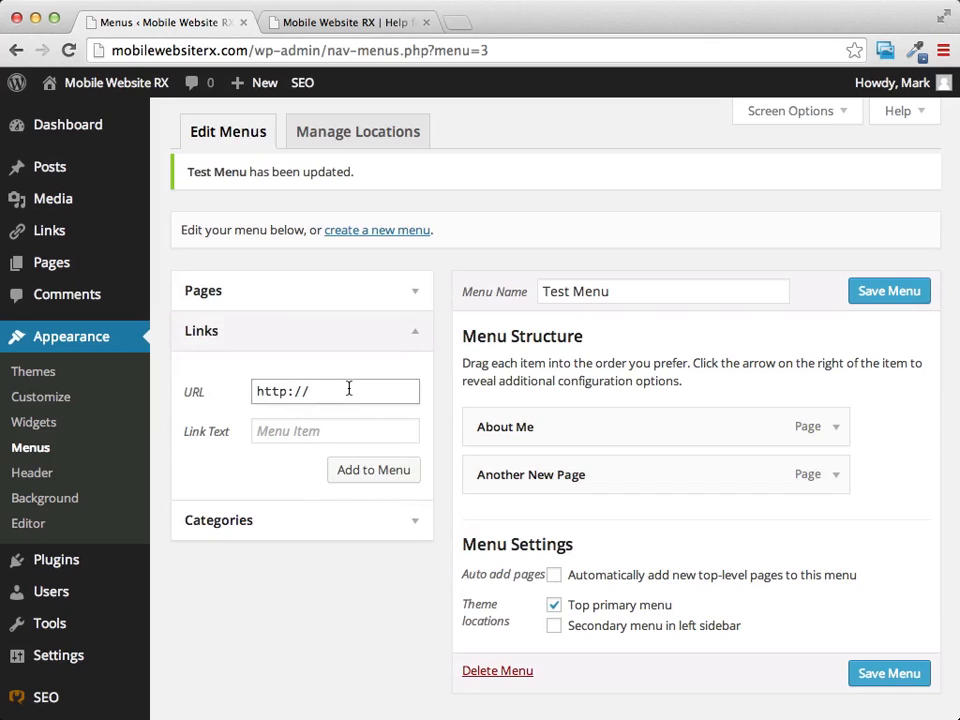
type("google.com")
left_click(340, 435)
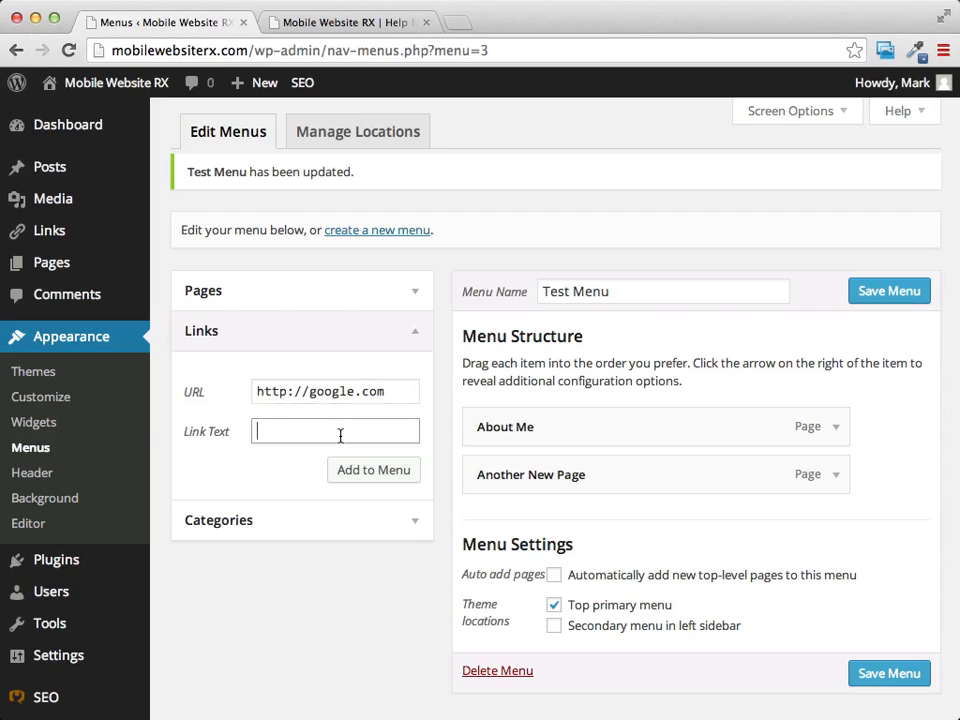
type("Search Engine")
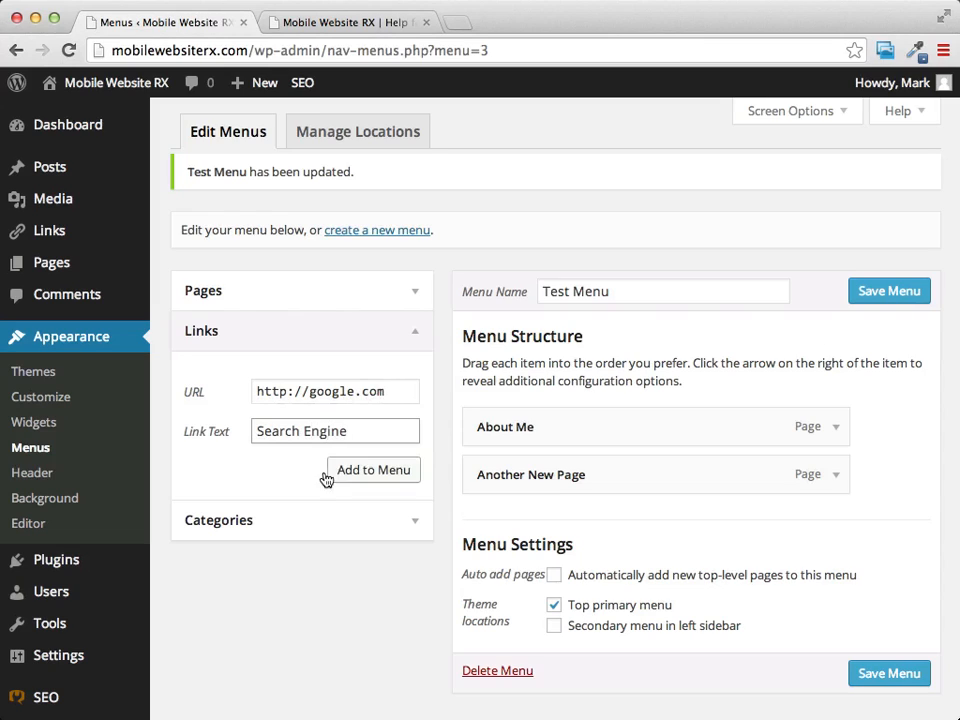
left_click(365, 471)
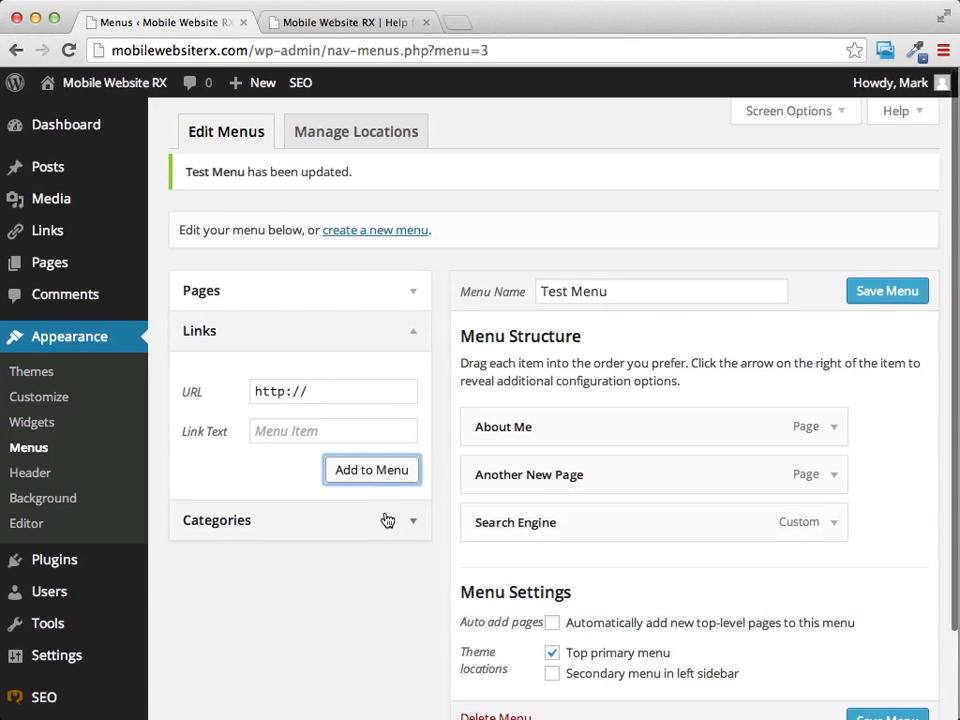
Examine which categories can be added to the menu and review the menu's structure and settings
scroll(407, 444, "down", 3)
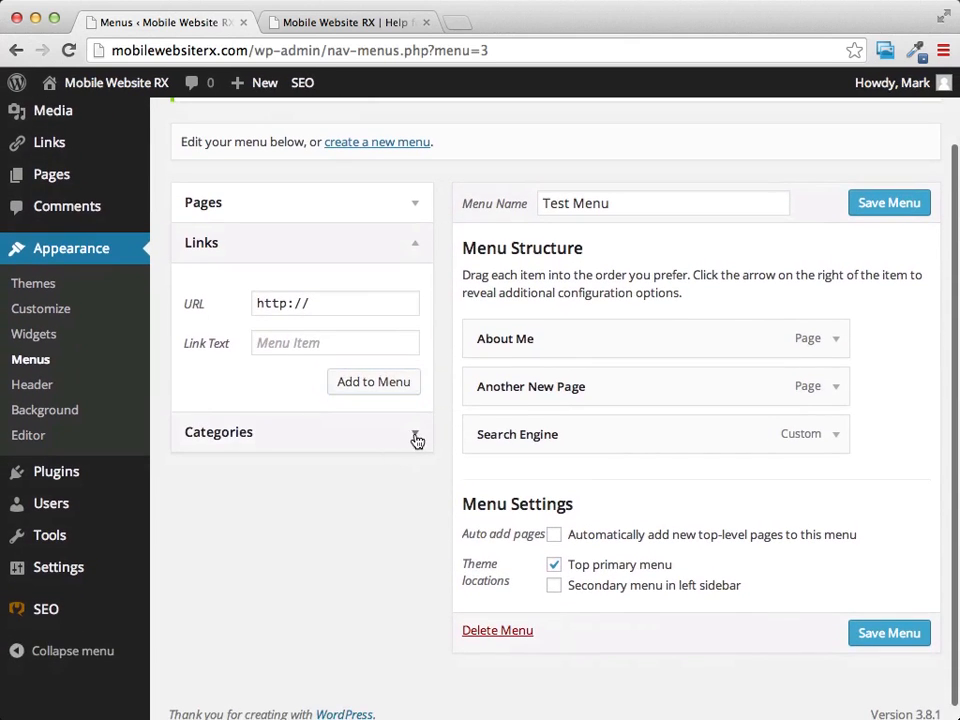
left_click(416, 439)
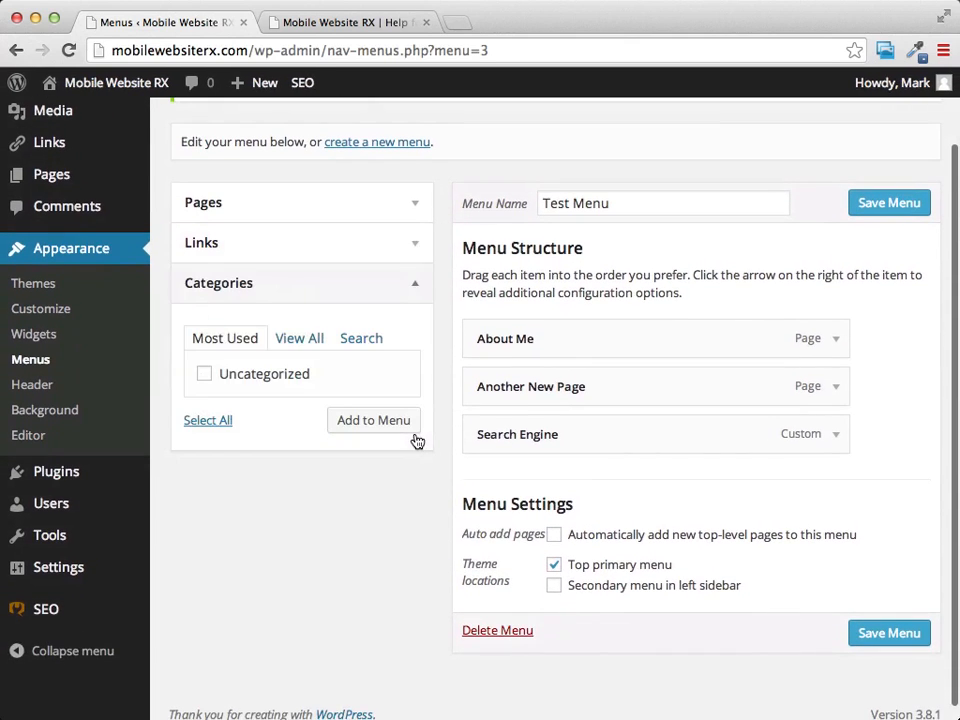
left_click(416, 286)
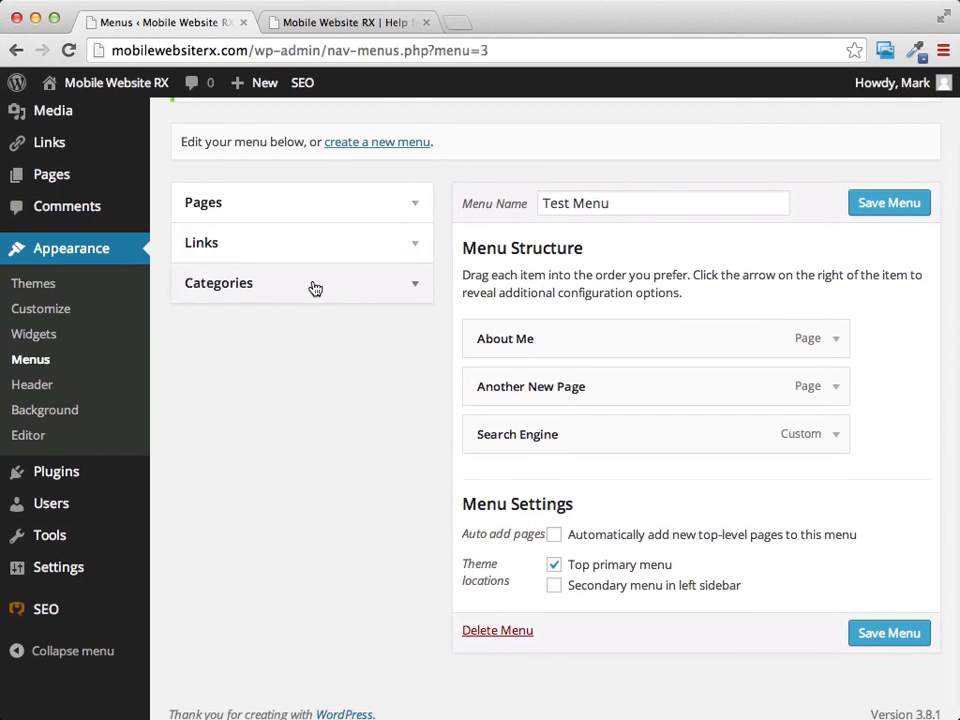
scroll(311, 285, "up", 3)
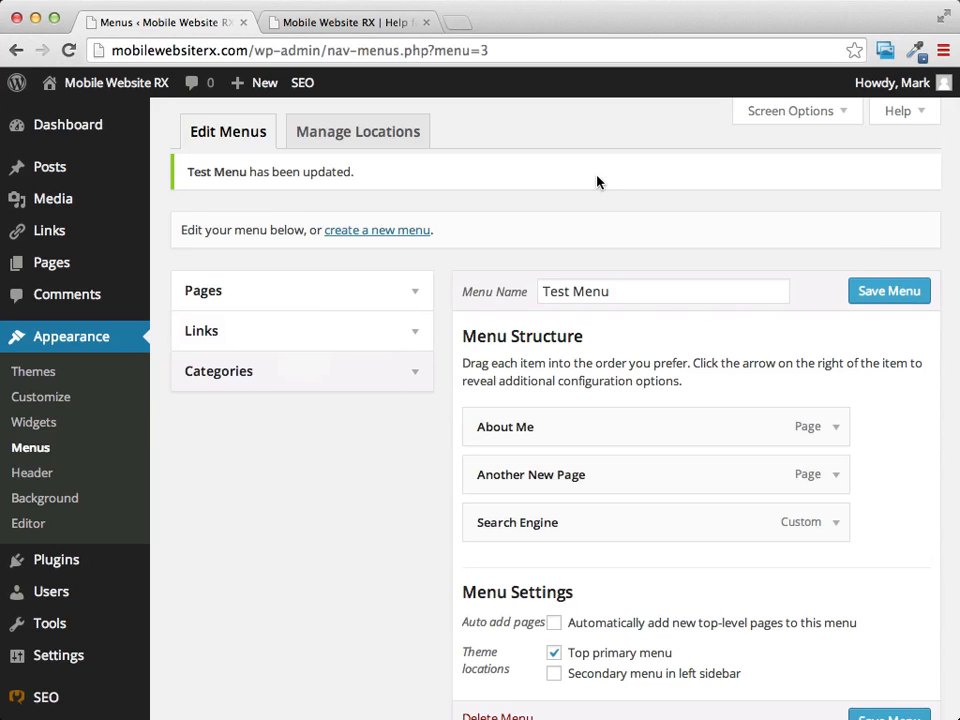
scroll(491, 223, "down", 2)
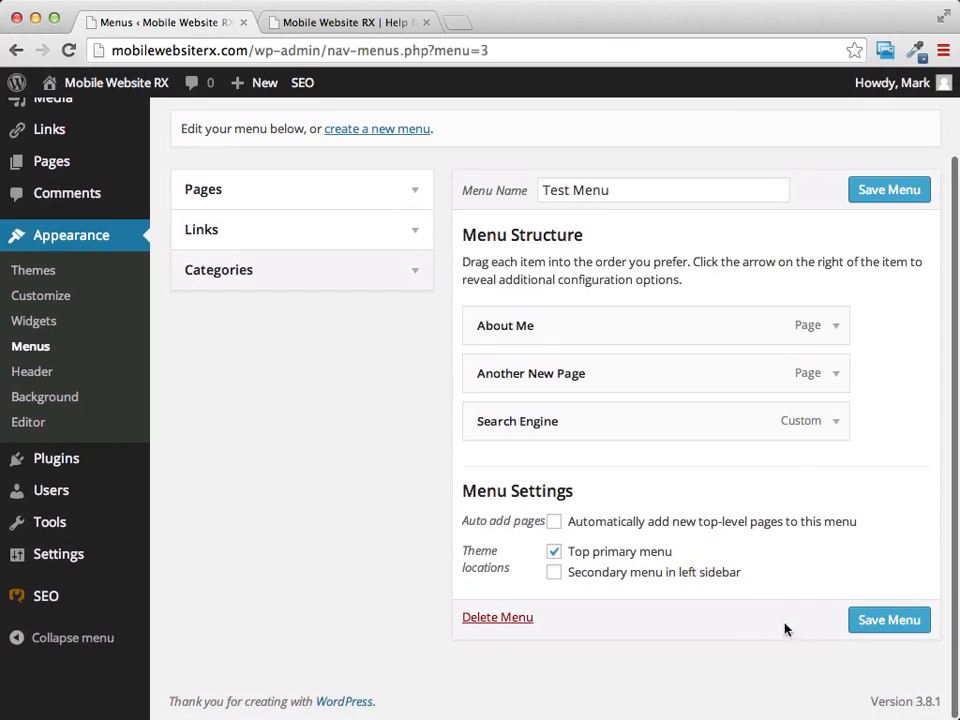
Save Test Menu with the Search Engine link and refresh the live site to check its top navigation
left_click(884, 621)
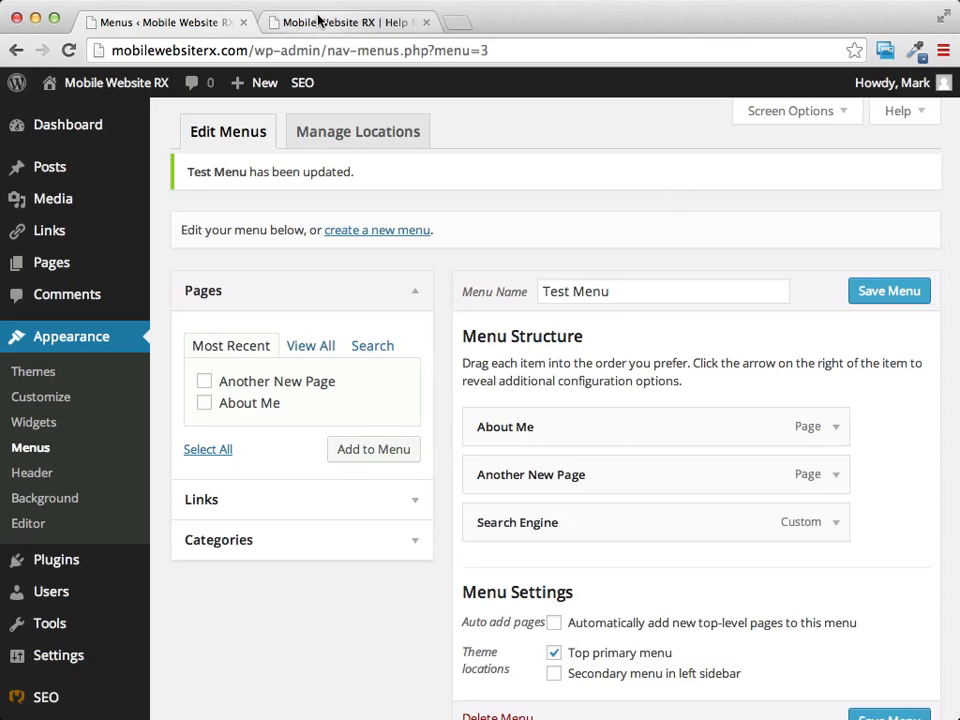
left_click(318, 21)
left_click(69, 50)
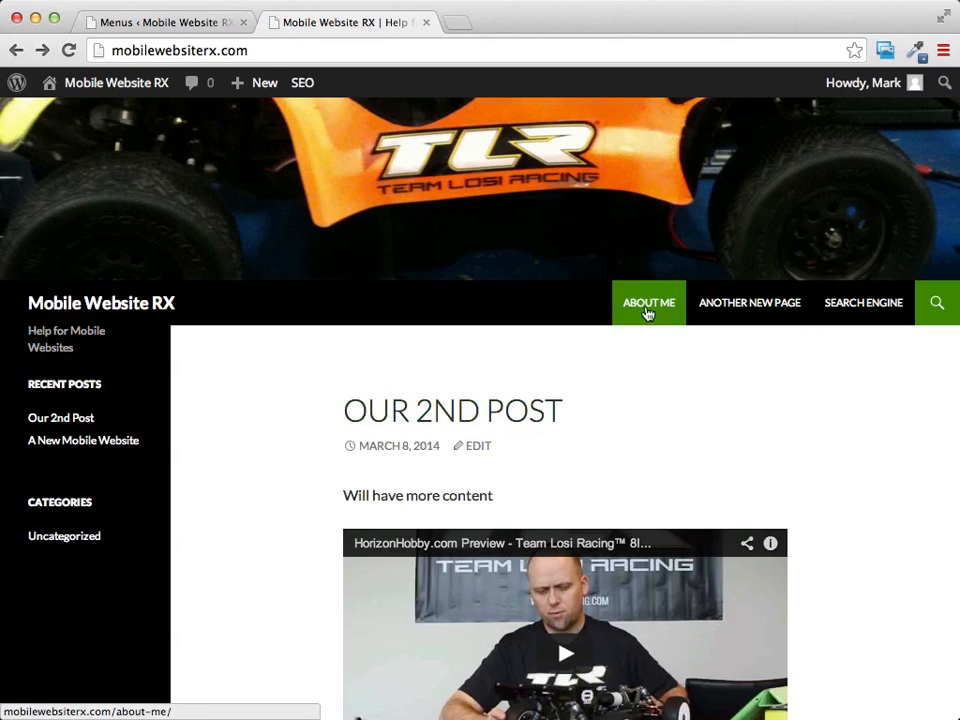
In the menu editor, switch Test Menu's theme location from Top primary menu to Secondary menu in left sidebar, and save the menu
left_click(175, 28)
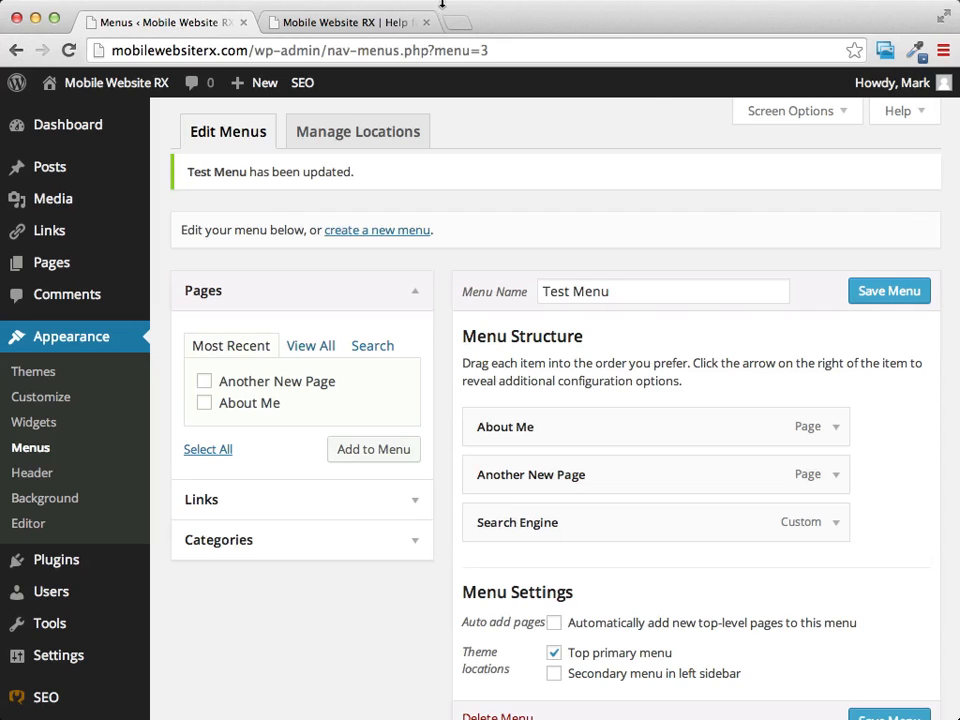
scroll(701, 218, "down", 2)
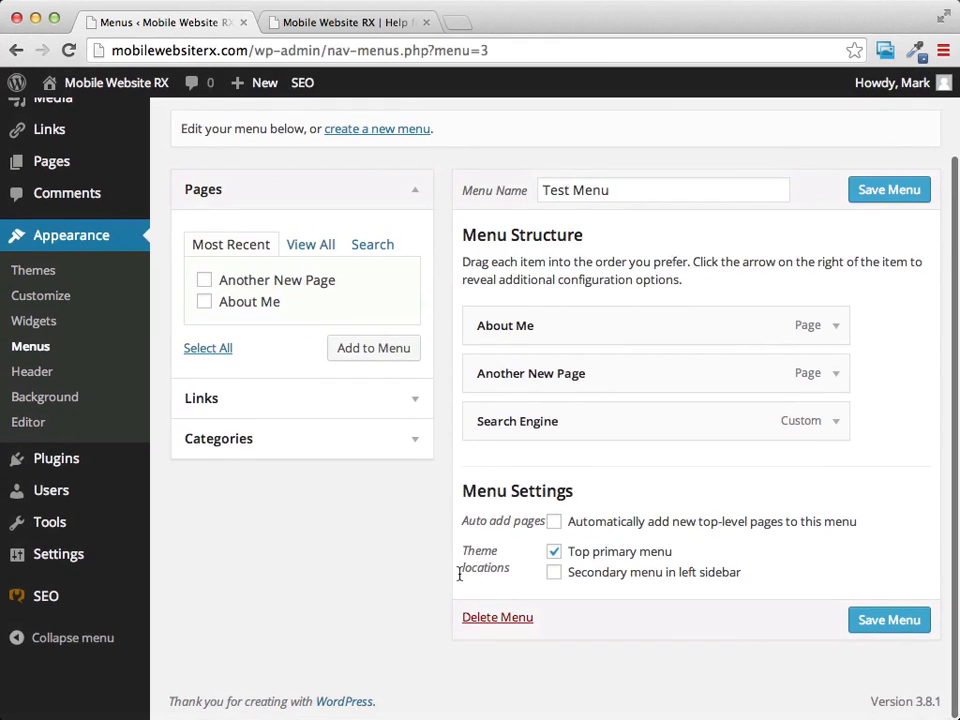
left_click(555, 554)
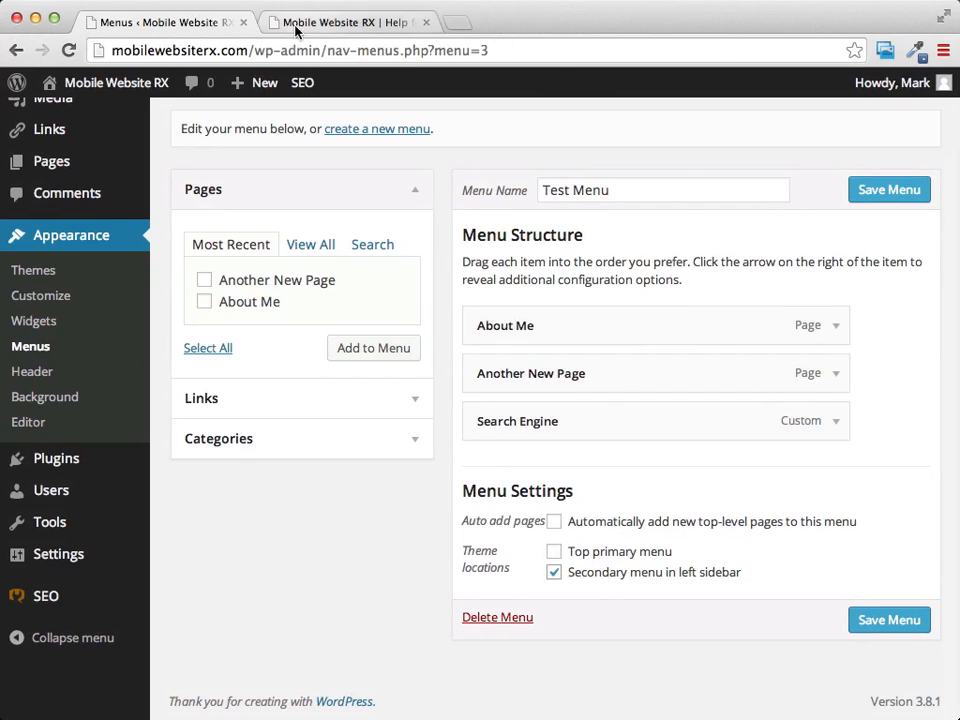
left_click(903, 622)
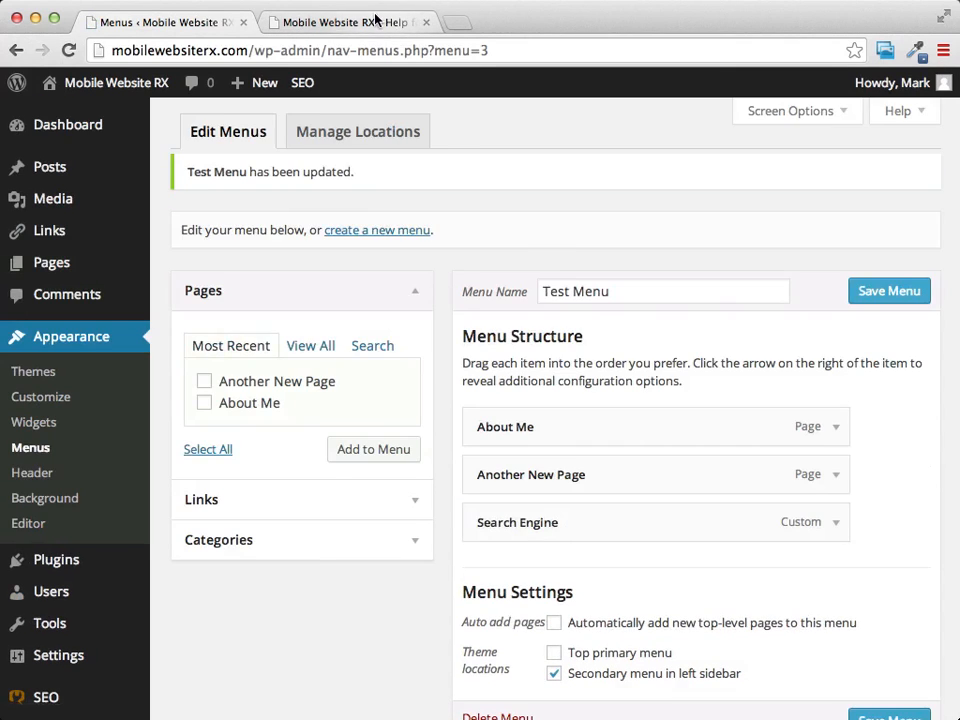
Refresh the live site to compare the sidebar menu with the top navigation, and return to the menu editor
left_click(375, 18)
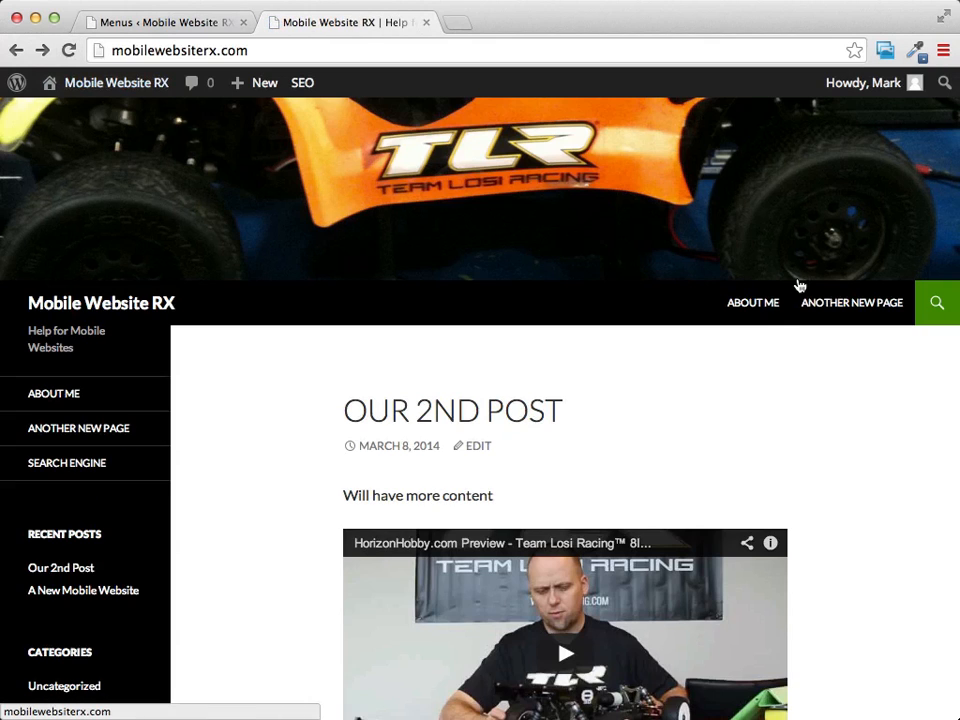
scroll(800, 286, "down", 3)
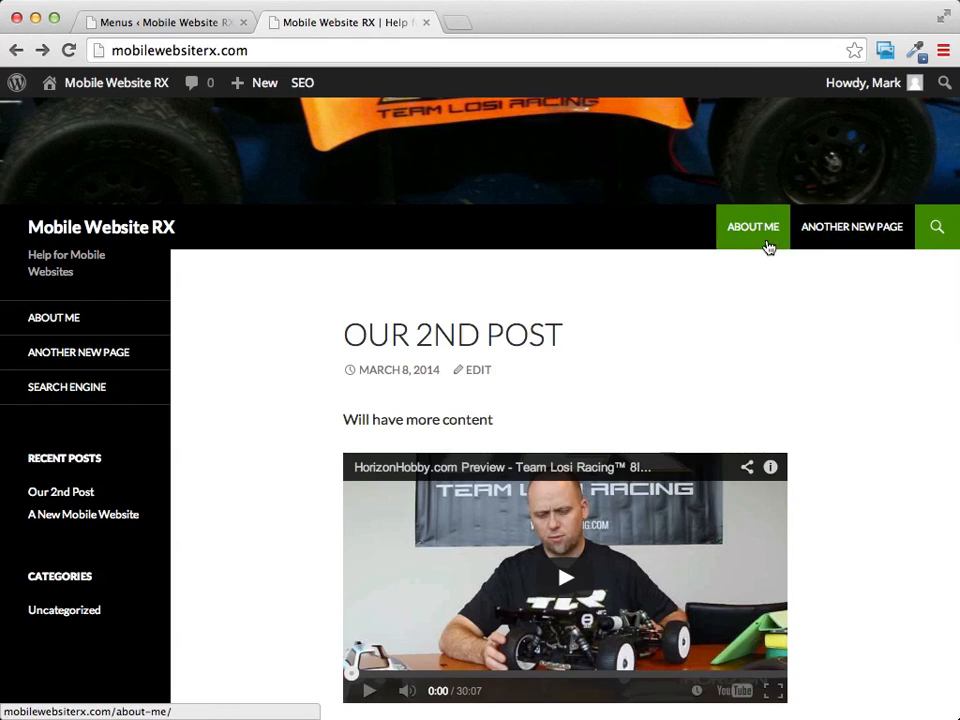
left_click(196, 24)
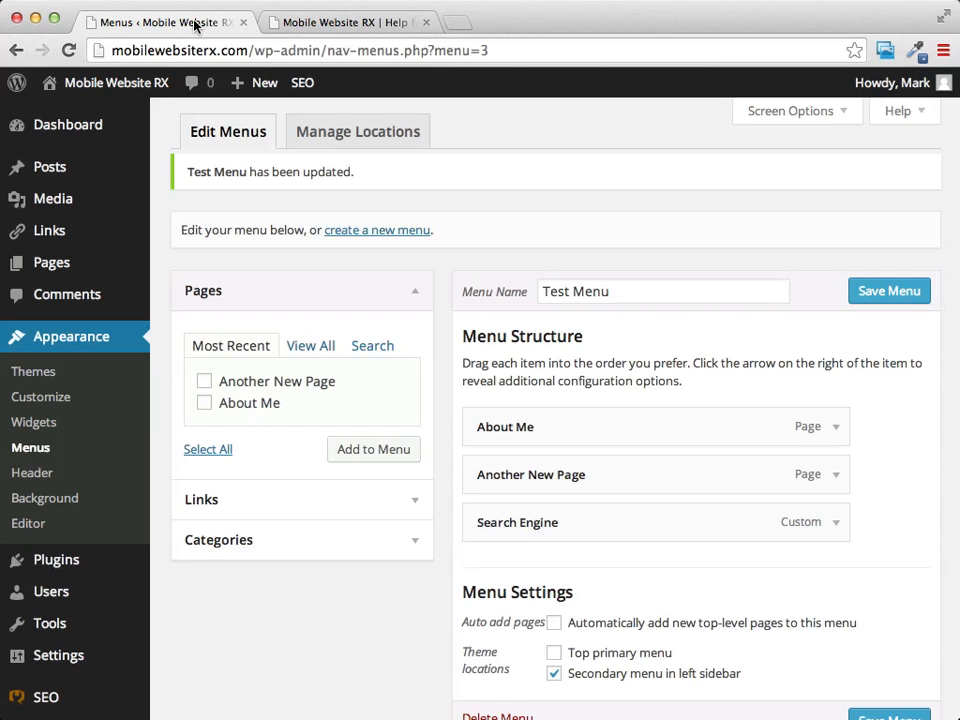
left_click(381, 21)
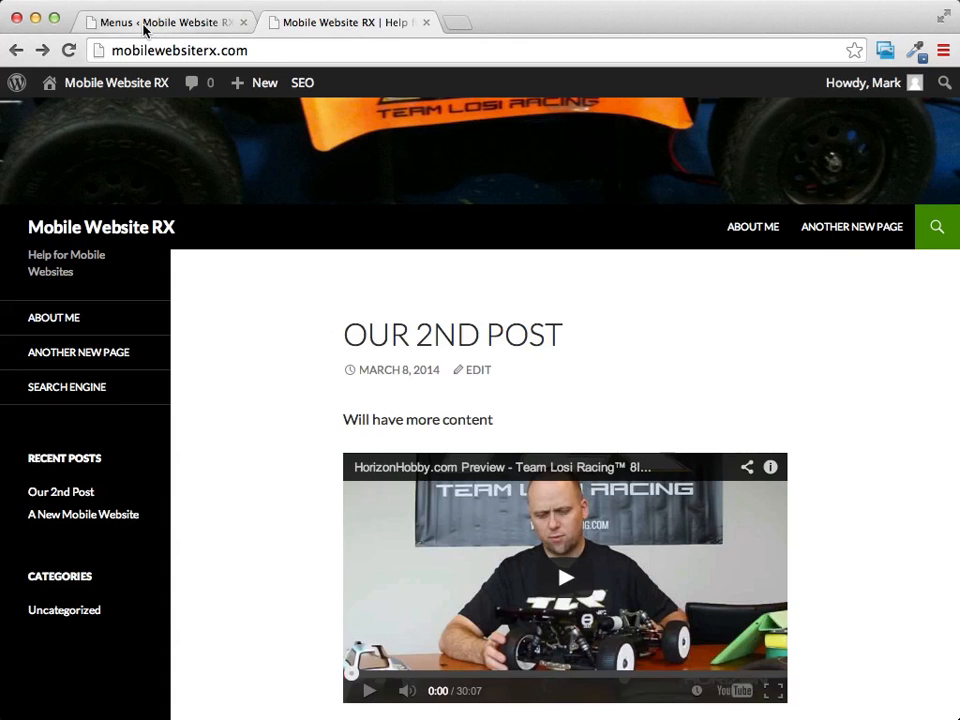
left_click(146, 24)
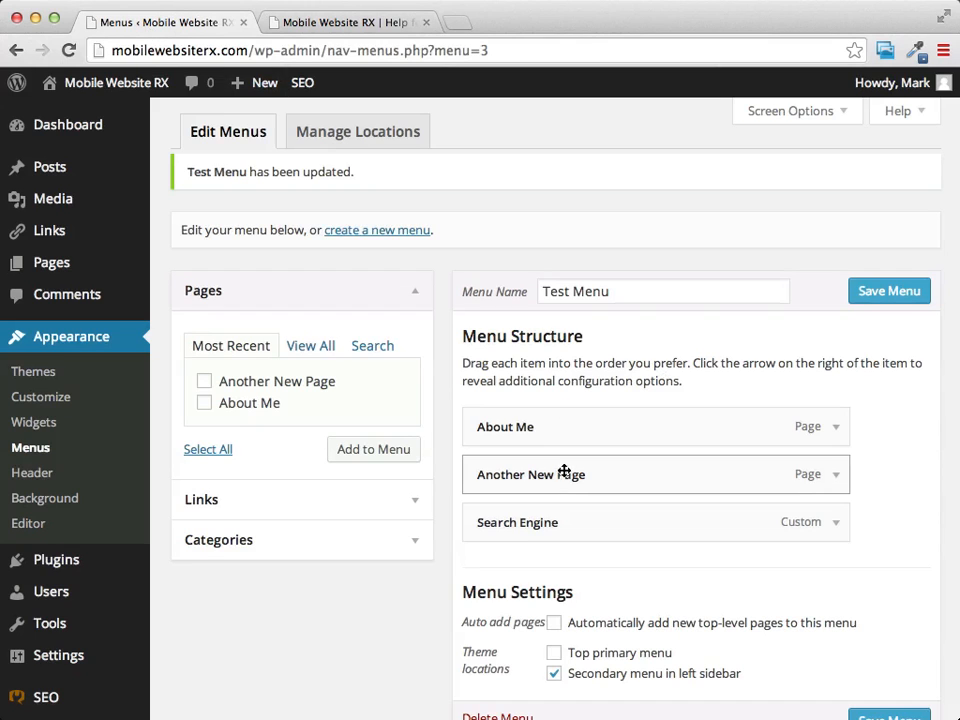
Move the Search Engine link between About Me and Another New Page, trying it as a sub item but leaving it at top level
scroll(556, 497, "down", 1)
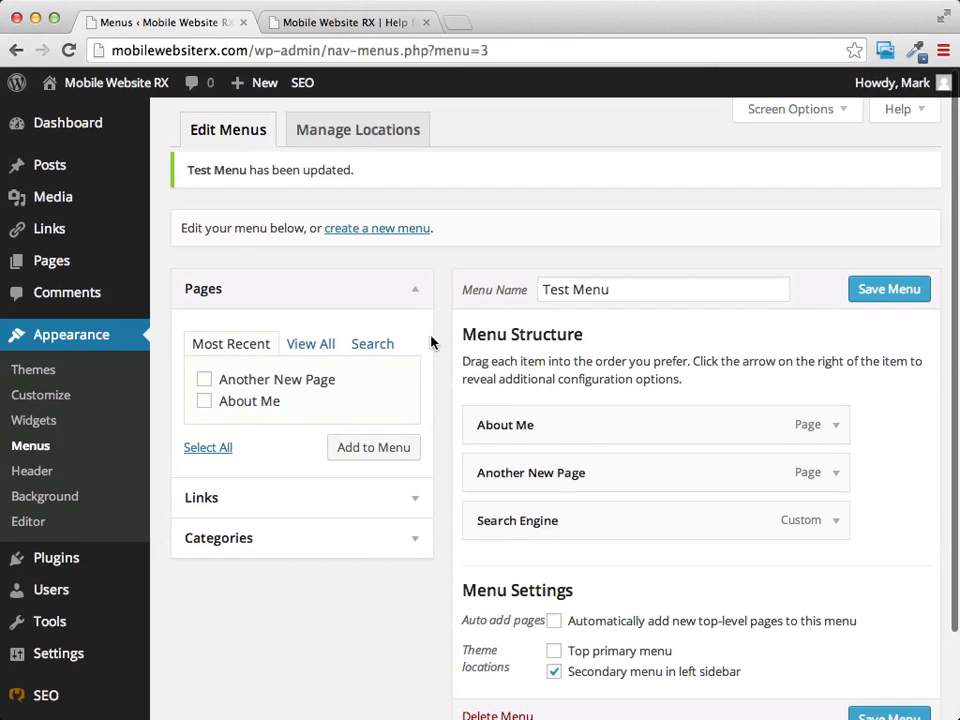
left_click_drag(583, 523, 647, 471)
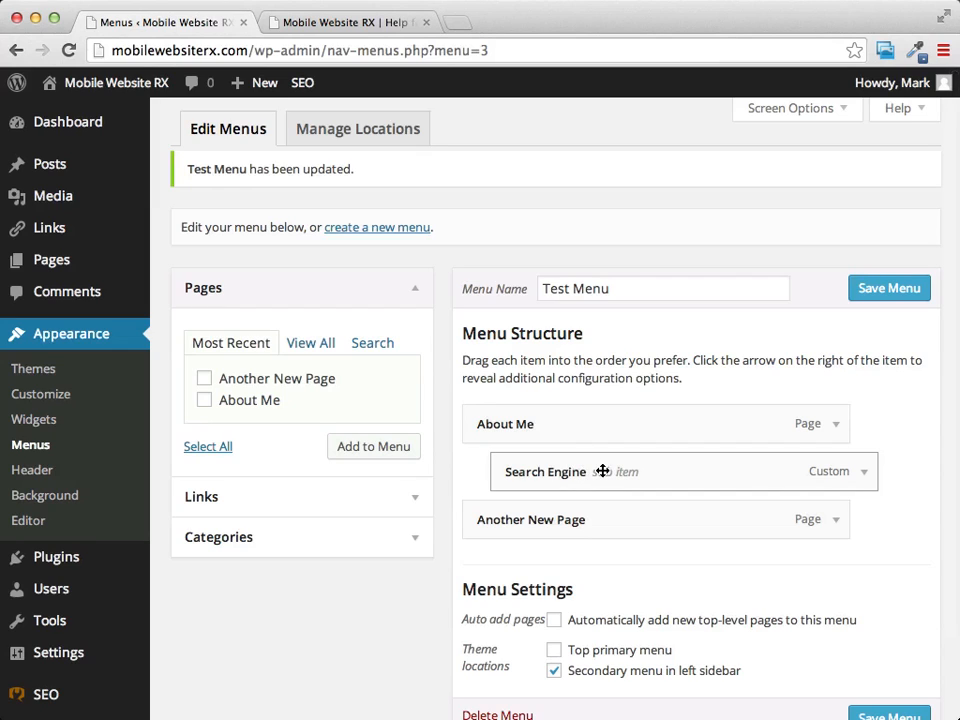
left_click_drag(602, 471, 569, 475)
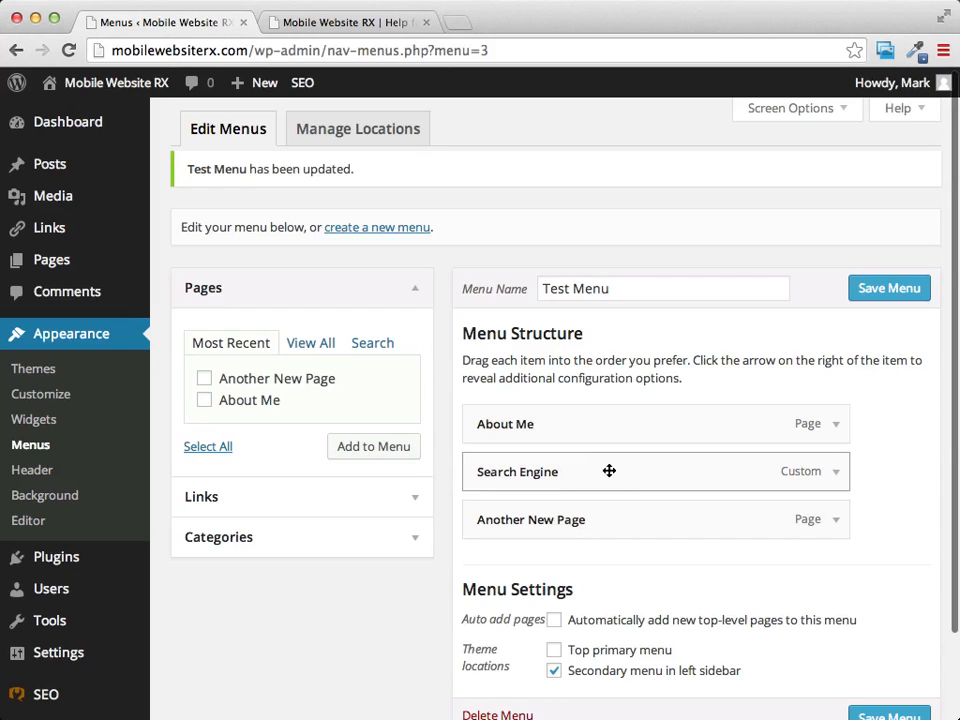
left_click_drag(577, 475, 617, 478)
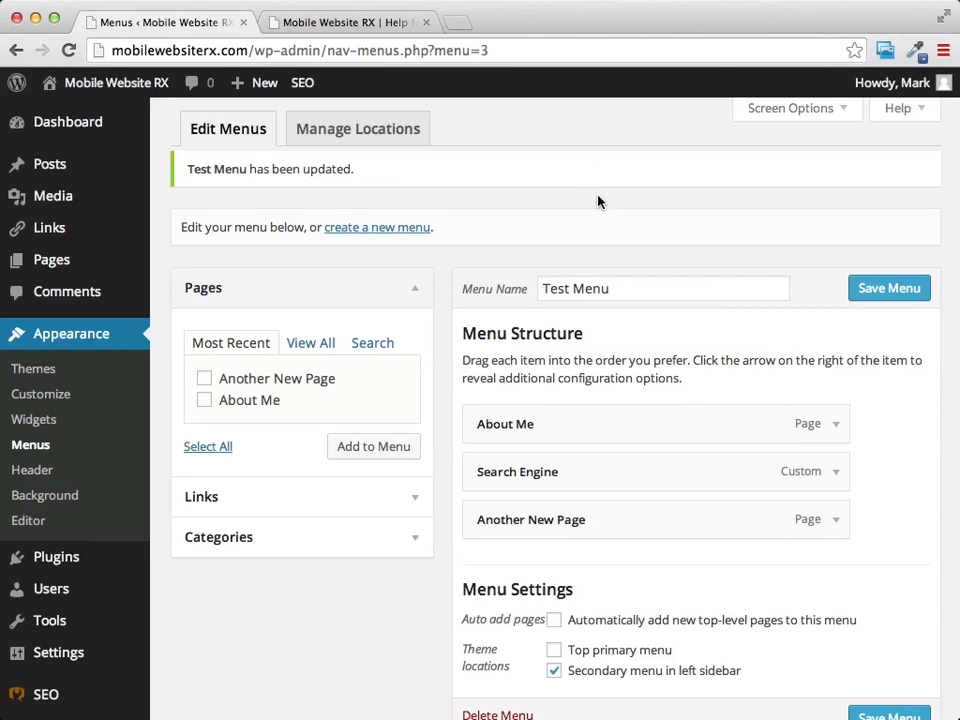
Review the menu structure in the editor and switch to the live site to view its navigation menus
scroll(598, 201, "down", 3)
scroll(600, 192, "up", 3)
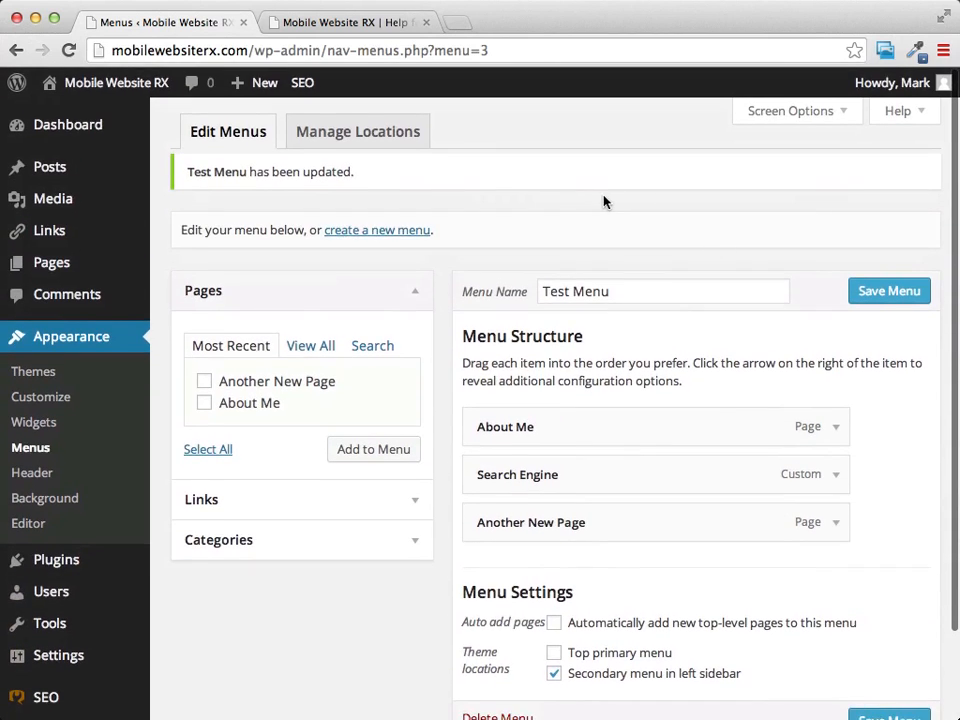
left_click(321, 24)
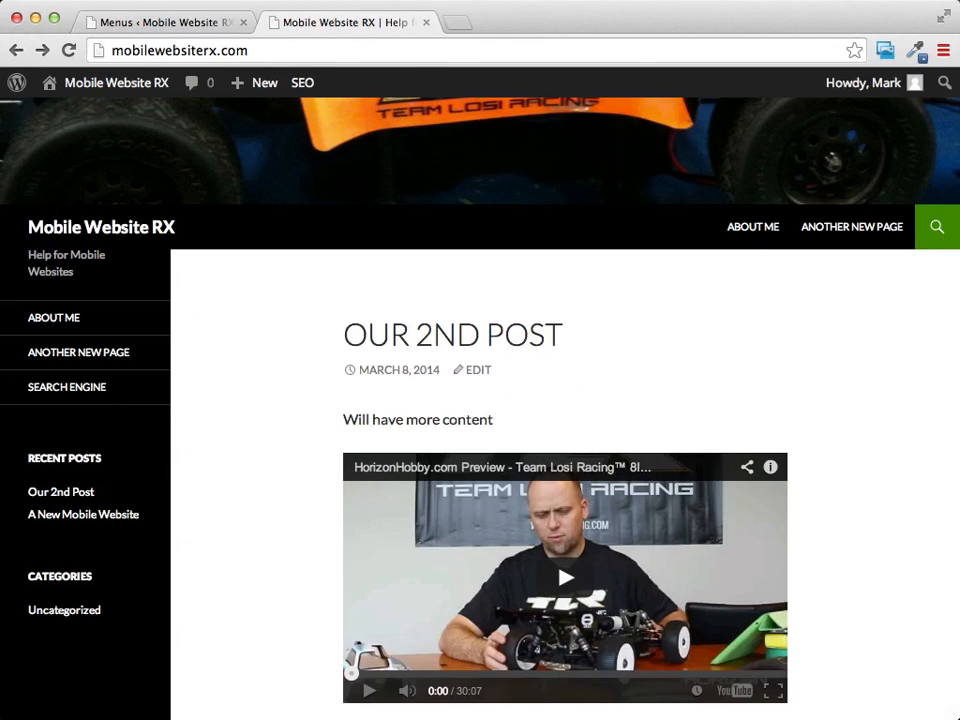